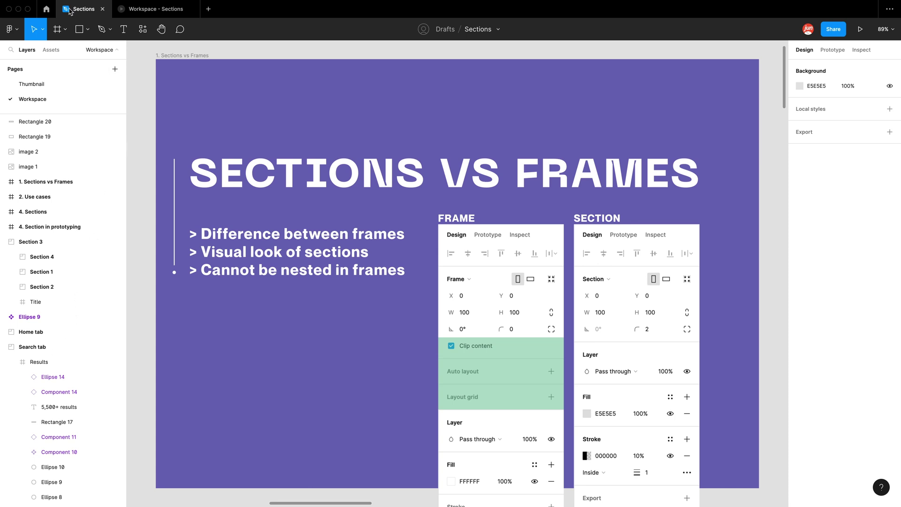
# Step: Draw a section about 528 × 388 below the bullet list on the Sections vs Frames slide
pyautogui.click(65, 33)
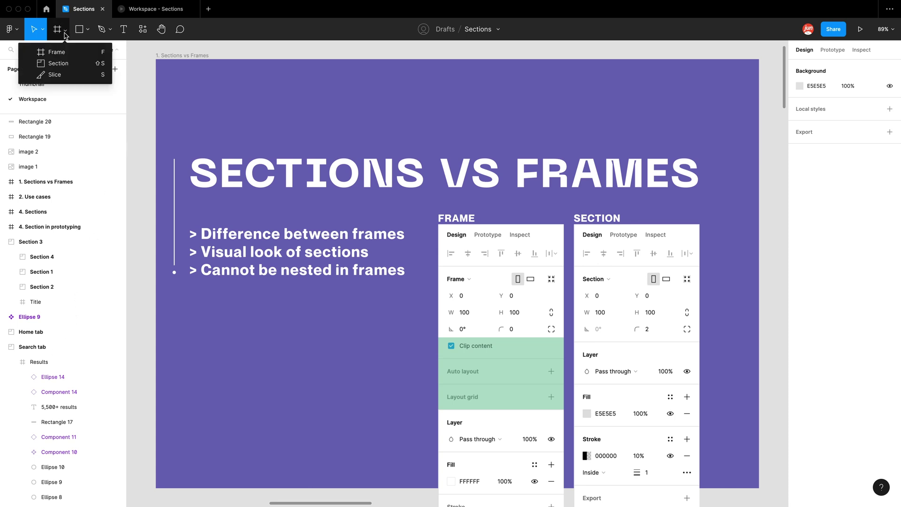
pyautogui.click(78, 64)
pyautogui.moveTo(178, 292); pyautogui.dragTo(399, 455)
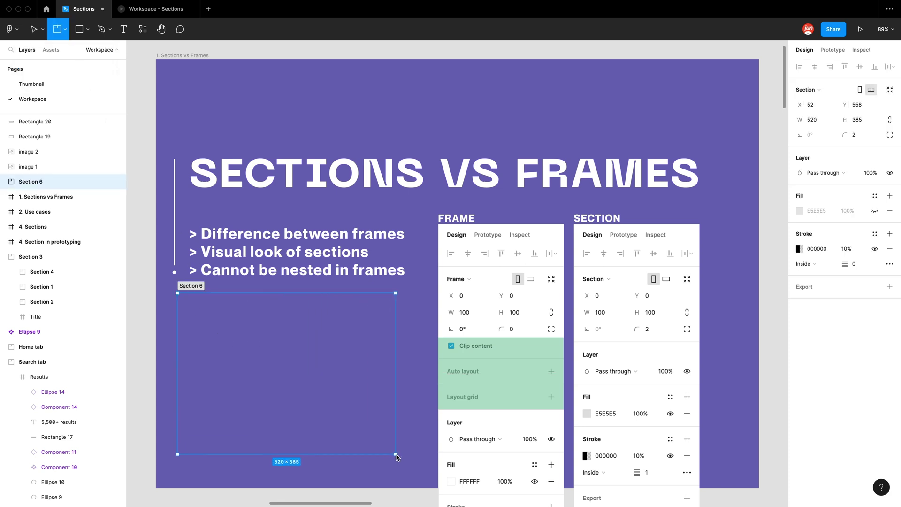
pyautogui.click(142, 340)
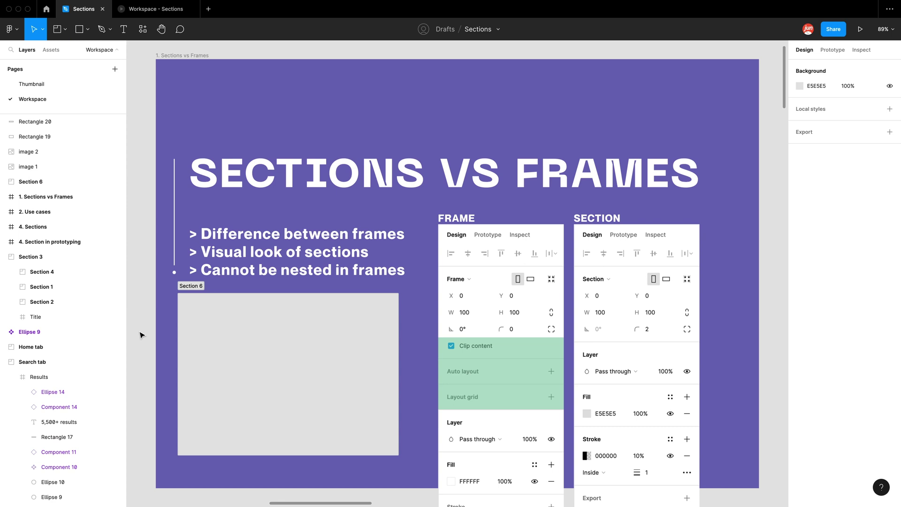
# Step: Convert the new section on the Sections vs Frames slide into a frame
pyautogui.moveTo(143, 344); pyautogui.dragTo(130, 262)
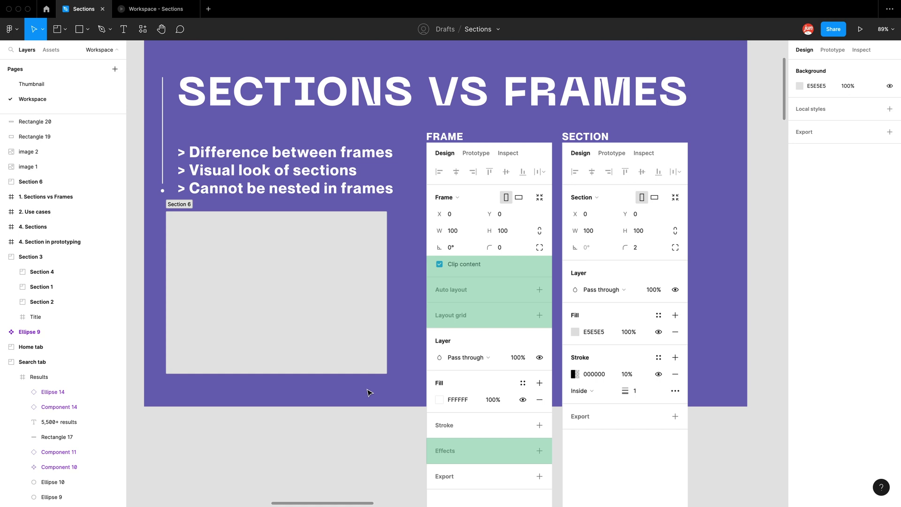
pyautogui.hscroll(-2, 346, 364)
pyautogui.scroll(2, 346, 364)
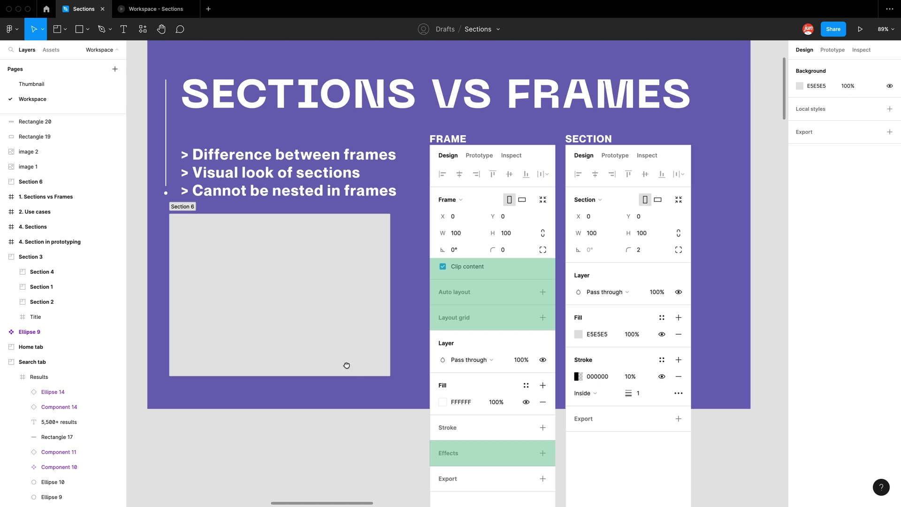
pyautogui.click(219, 230)
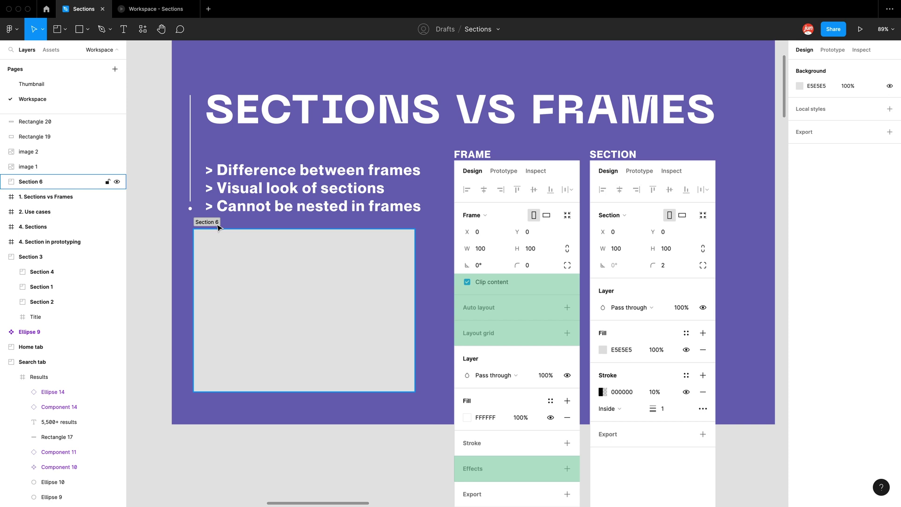
pyautogui.click(219, 228)
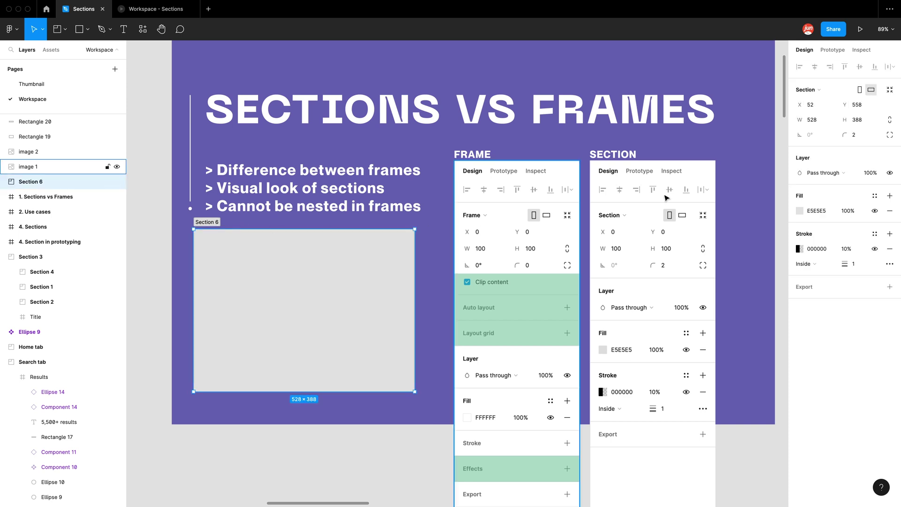
pyautogui.click(837, 92)
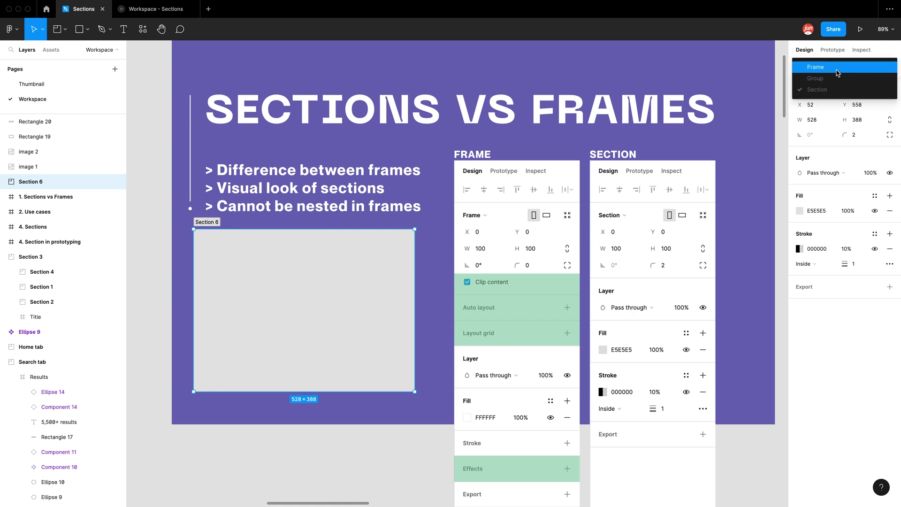
pyautogui.click(837, 71)
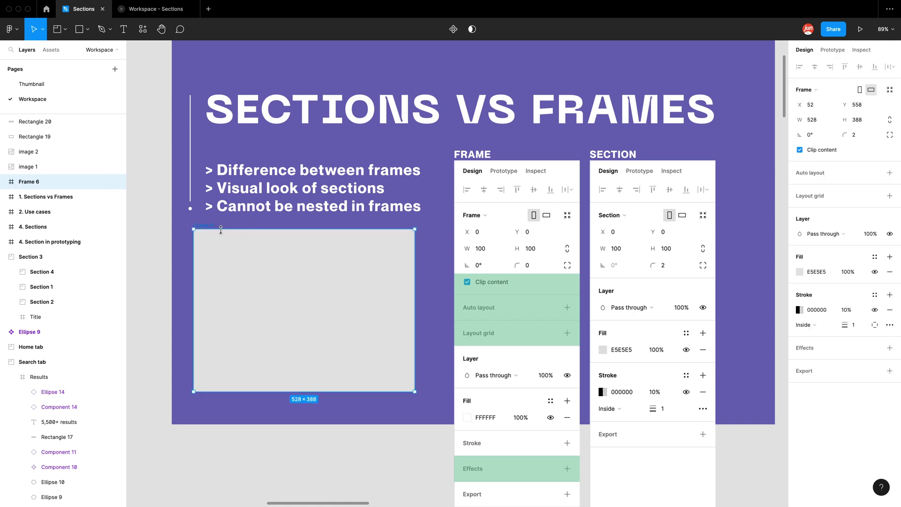
# Step: Convert the frame below the bullet list back to a section and delete it
pyautogui.click(808, 89)
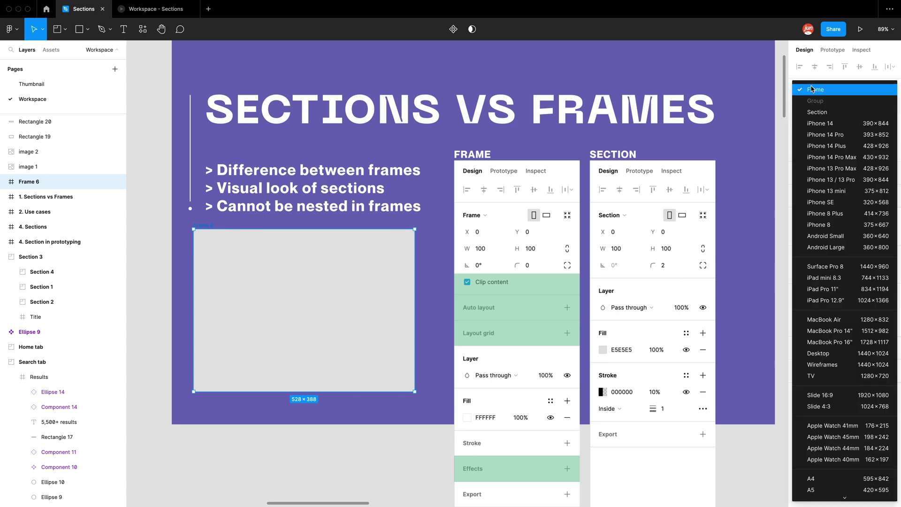
pyautogui.click(836, 113)
pyautogui.scroll(-3, 353, 422)
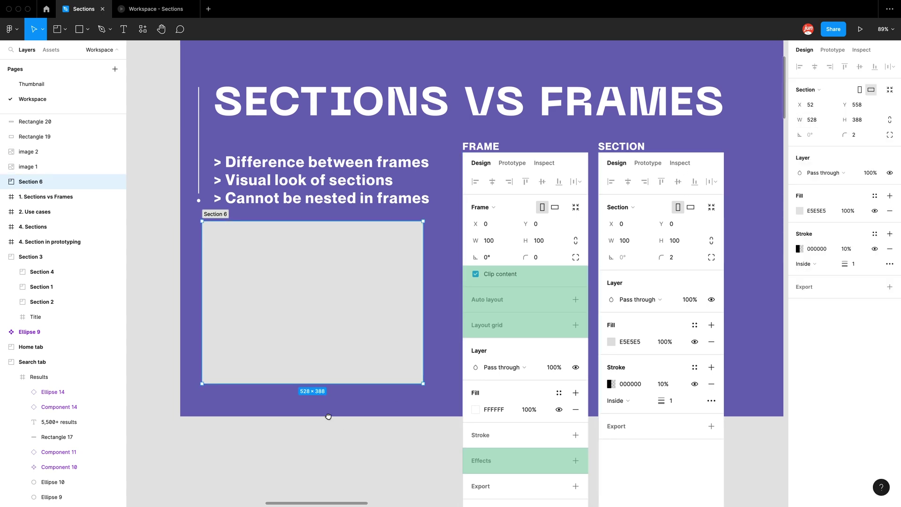
pyautogui.scroll(-5, 344, 398)
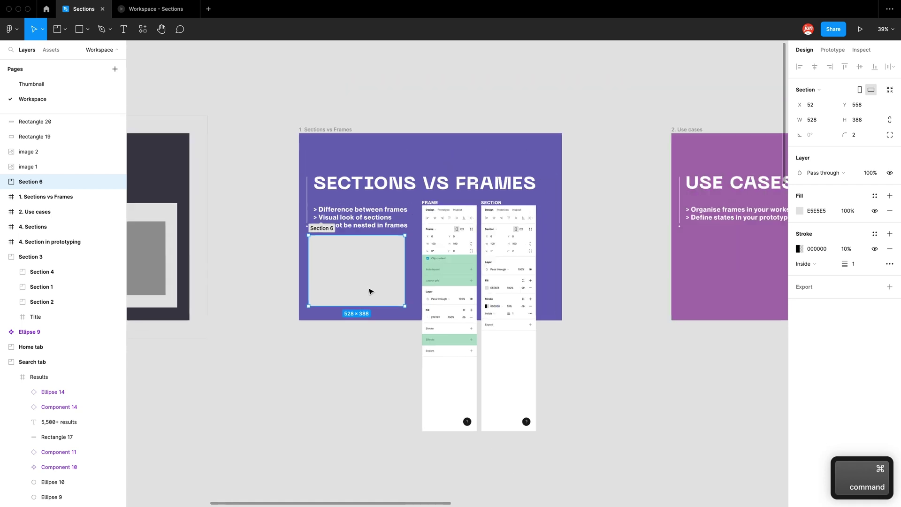
pyautogui.press('Delete')
# Step: Draw a frame on the empty canvas below the Sections vs Frames slide
pyautogui.scroll(-2, 364, 319)
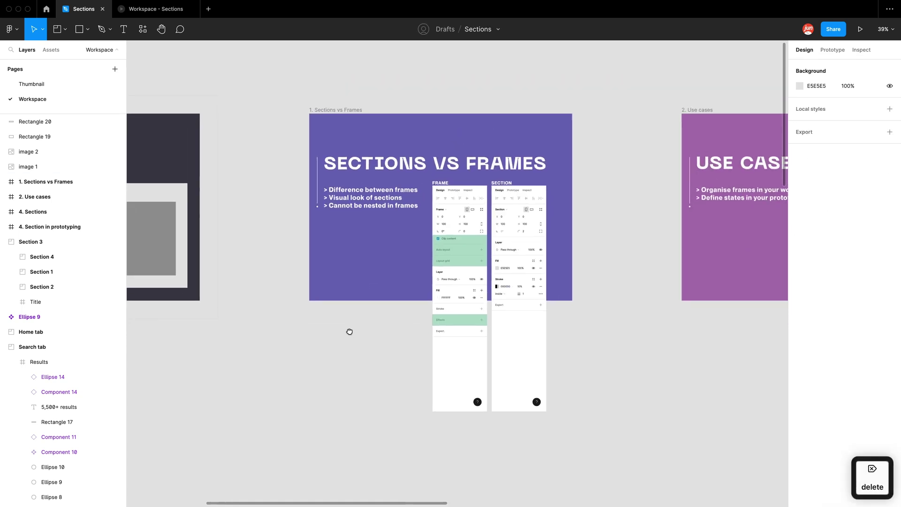
pyautogui.scroll(-3, 362, 336)
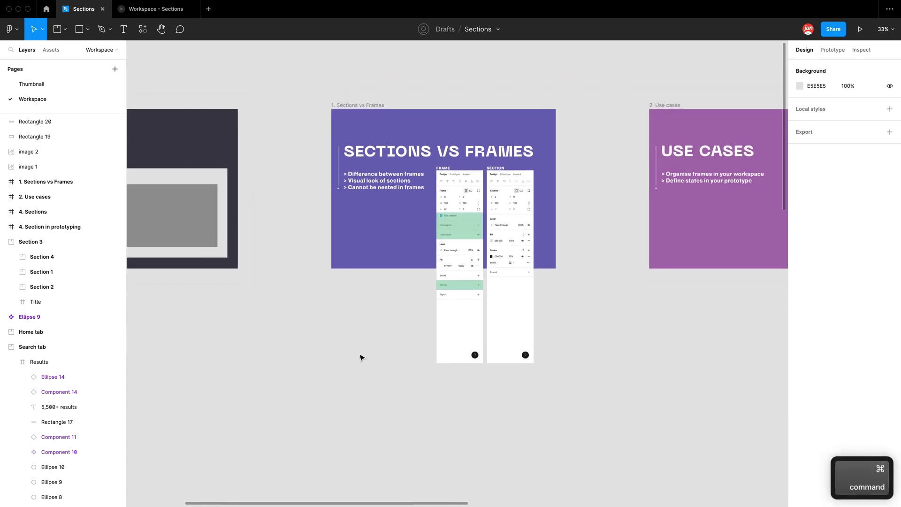
pyautogui.press('f')
pyautogui.moveTo(275, 376); pyautogui.dragTo(383, 462)
pyautogui.click(420, 439)
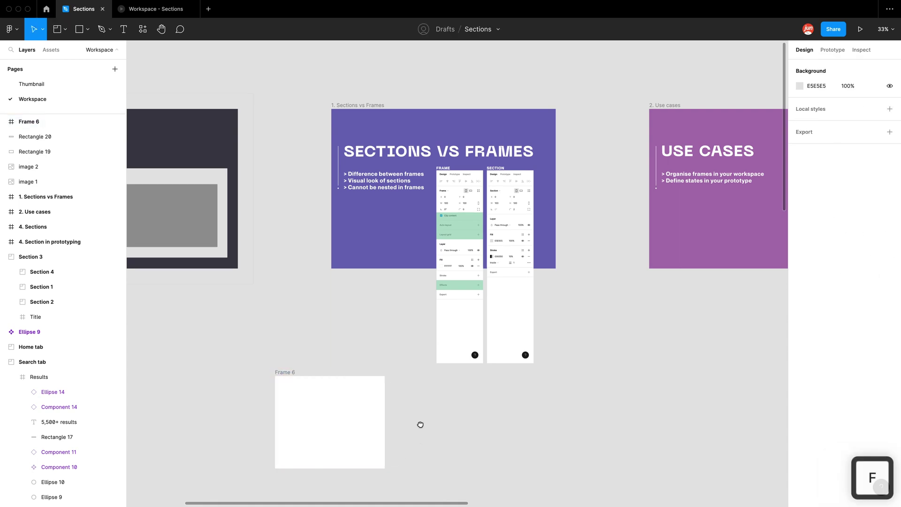
# Step: Draw a section about 879 × 593 on the canvas directly beside the new white frame
pyautogui.scroll(-1, 416, 423)
pyautogui.hotkey('shift', 's')
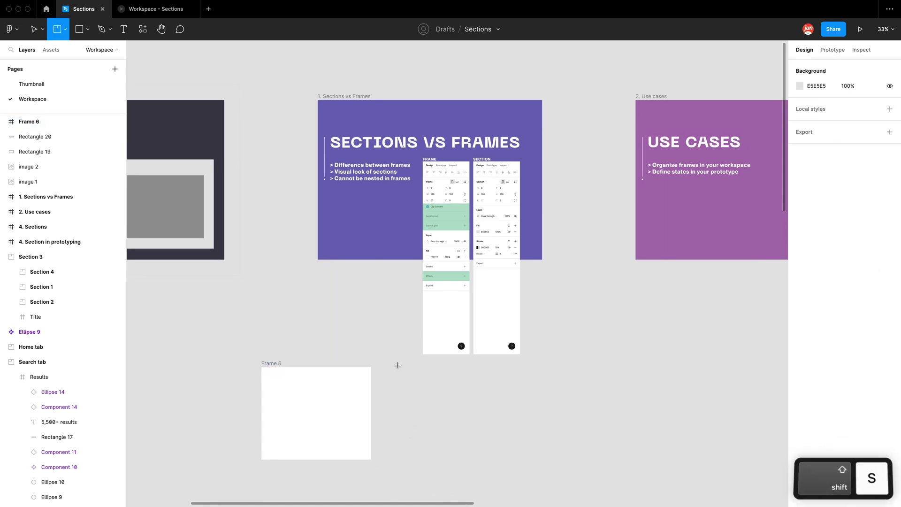
pyautogui.moveTo(397, 366); pyautogui.dragTo(533, 460)
pyautogui.click(559, 443)
# Step: Fill the new section with the purple AA77B2 sampled from the Use cases slide
pyautogui.hscroll(-2, 483, 376)
pyautogui.scroll(-1, 483, 376)
pyautogui.click(442, 342)
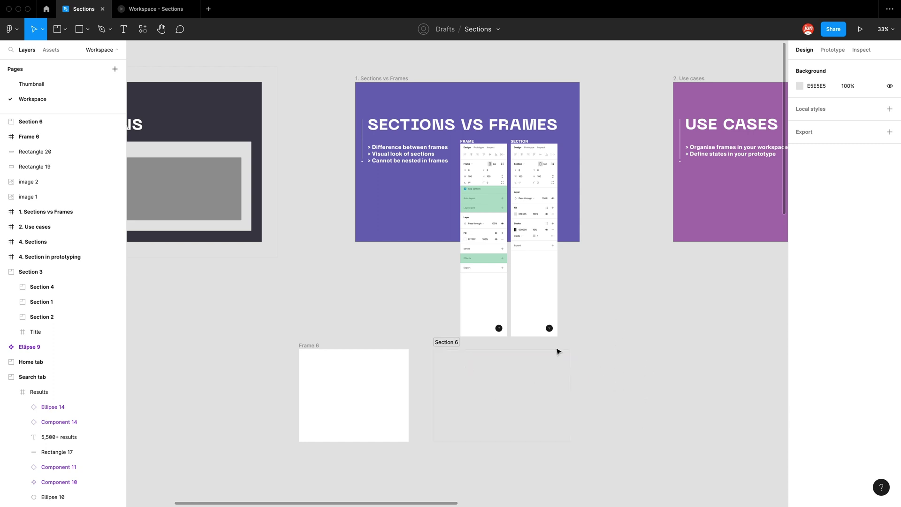
pyautogui.click(448, 344)
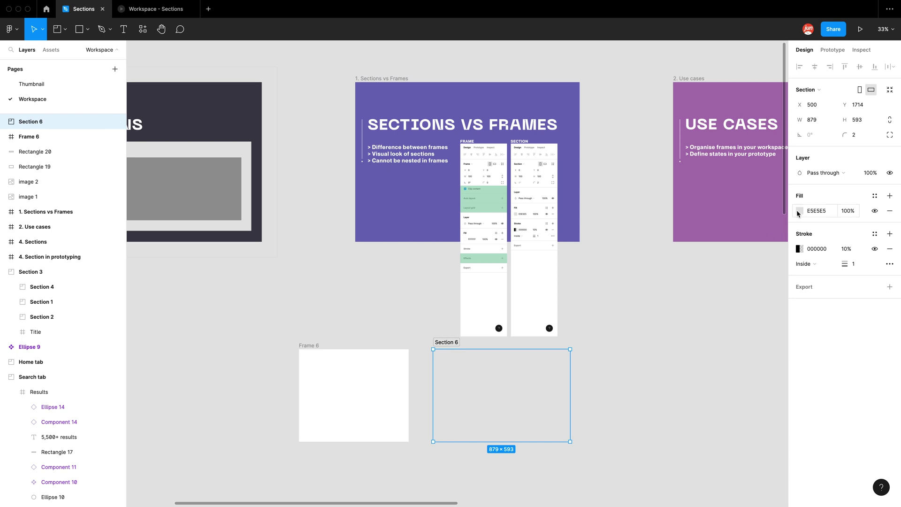
pyautogui.click(800, 211)
pyautogui.click(690, 353)
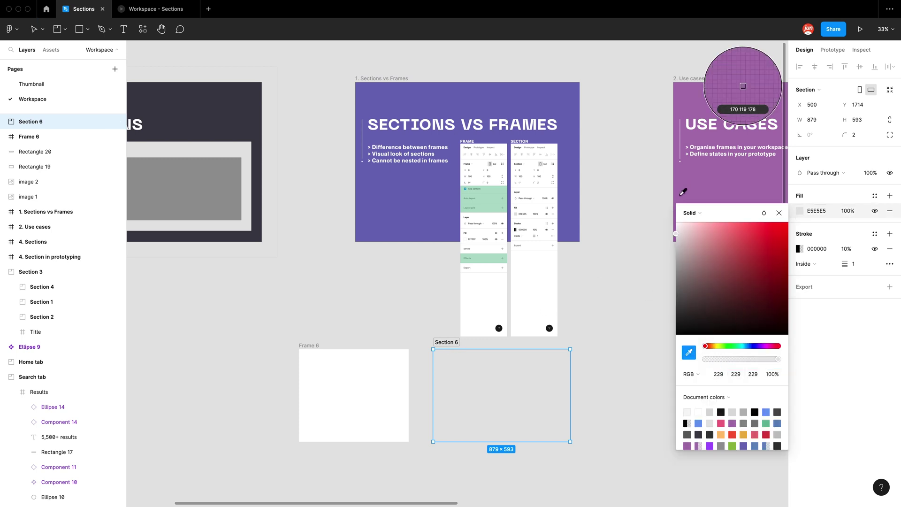
pyautogui.click(743, 75)
pyautogui.click(634, 290)
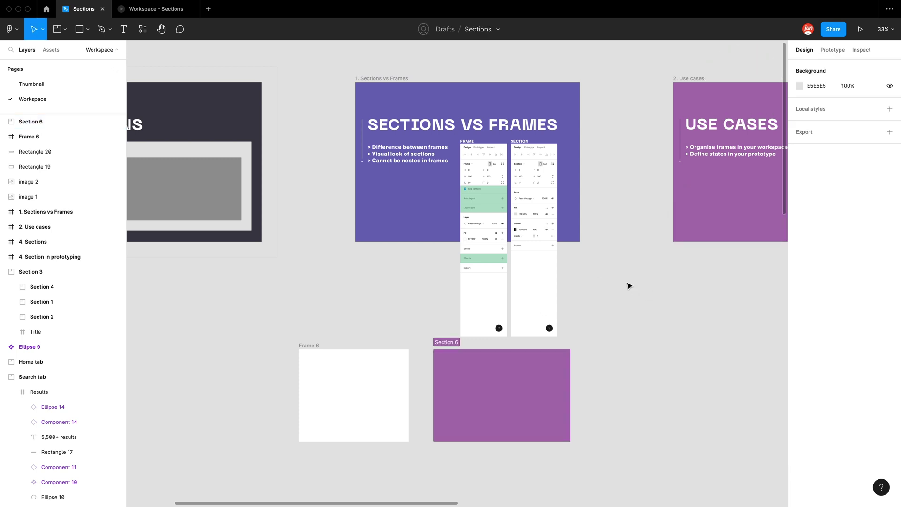
# Step: Enlarge the purple section to about 3124 × 2326, keeping its upper-left corner in place
pyautogui.scroll(-5, 428, 306)
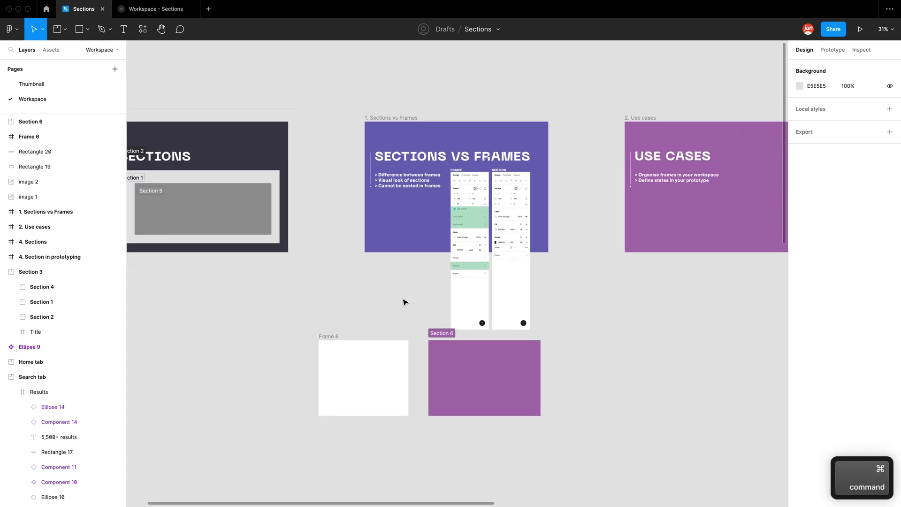
pyautogui.scroll(-10, 406, 300)
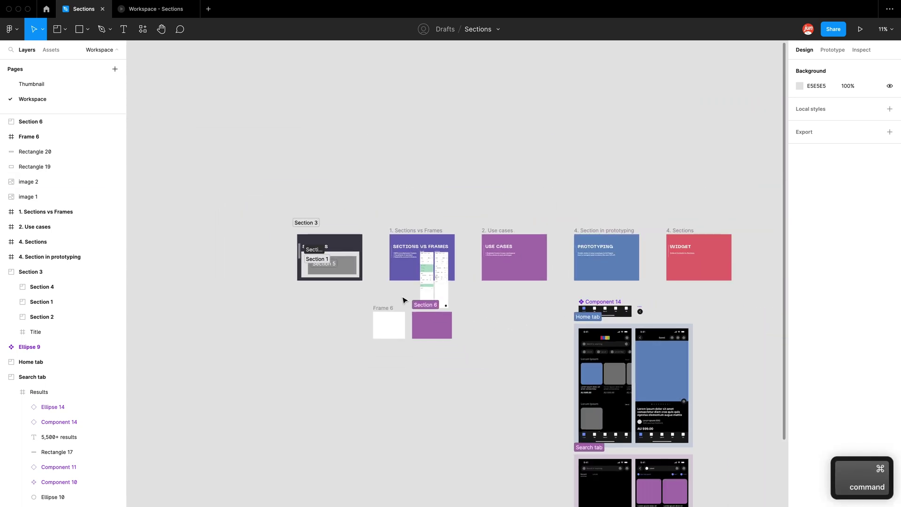
pyautogui.scroll(3, 432, 311)
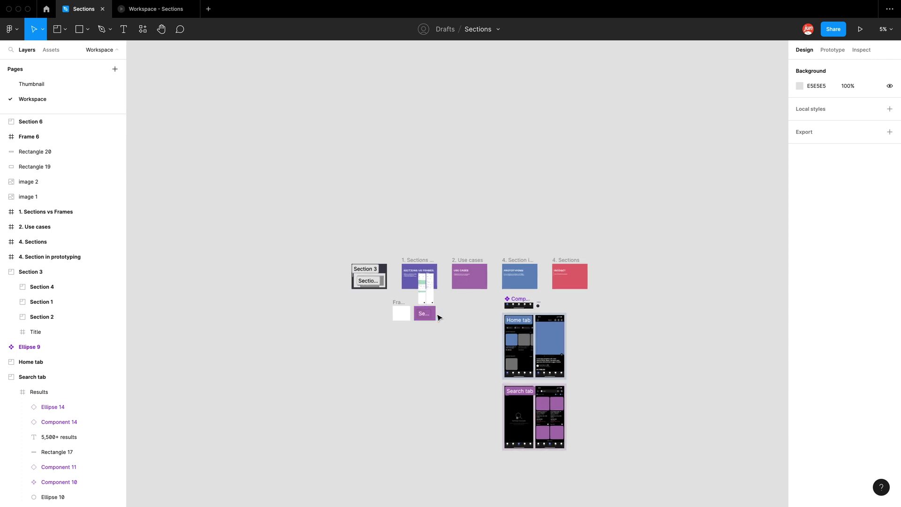
pyautogui.scroll(-3, 440, 319)
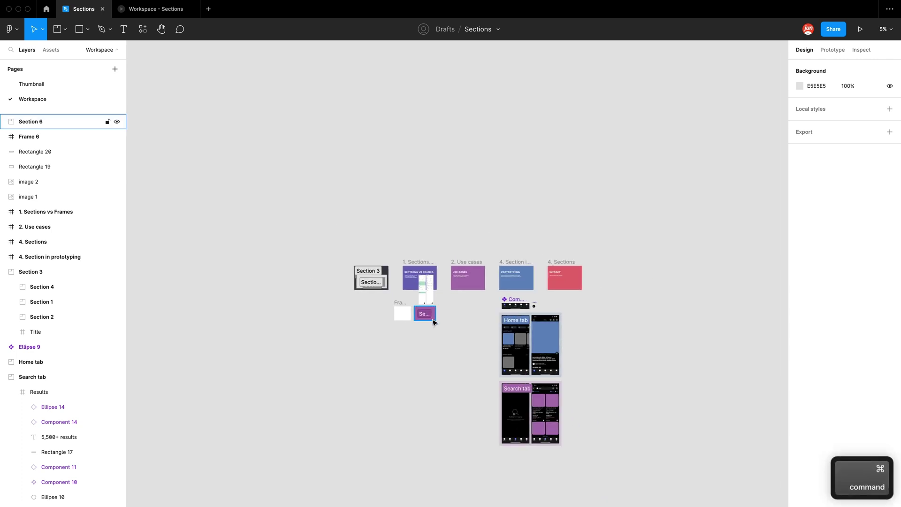
pyautogui.keyDown('super'); pyautogui.click(433, 318); pyautogui.keyUp('super')
pyautogui.moveTo(436, 321); pyautogui.dragTo(491, 368)
pyautogui.scroll(-2, 399, 325)
pyautogui.scroll(-3, 399, 325)
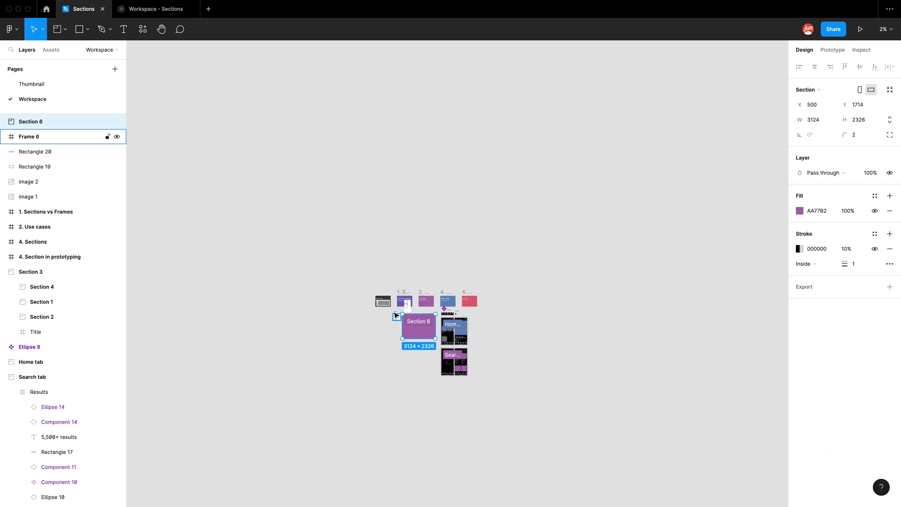
# Step: Delete the white test frame and the enlarged purple section
pyautogui.scroll(3, 408, 315)
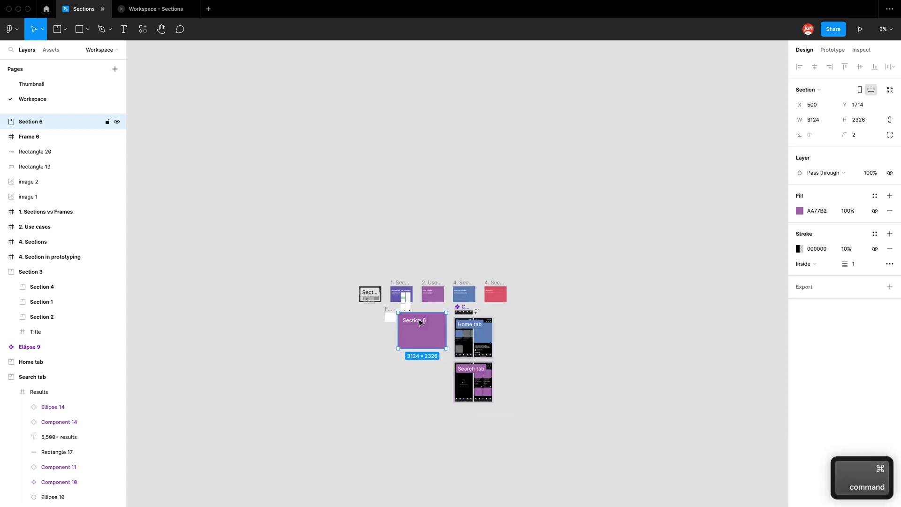
pyautogui.scroll(2, 422, 316)
pyautogui.scroll(5, 375, 317)
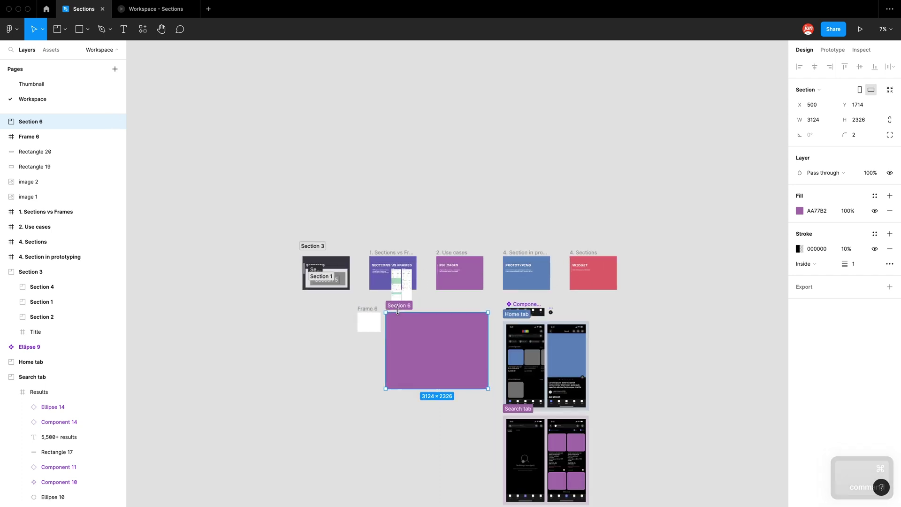
pyautogui.scroll(2, 366, 316)
pyautogui.press('Escape')
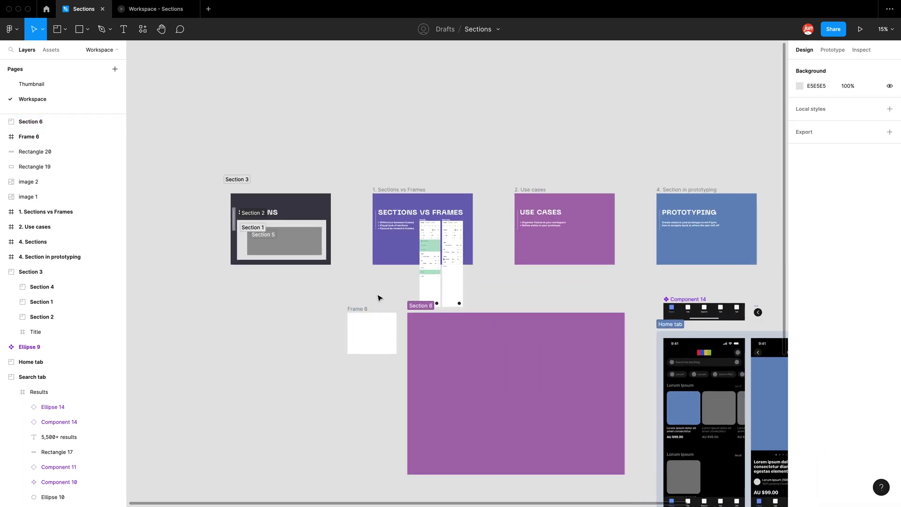
pyautogui.click(360, 317)
pyautogui.press('Delete')
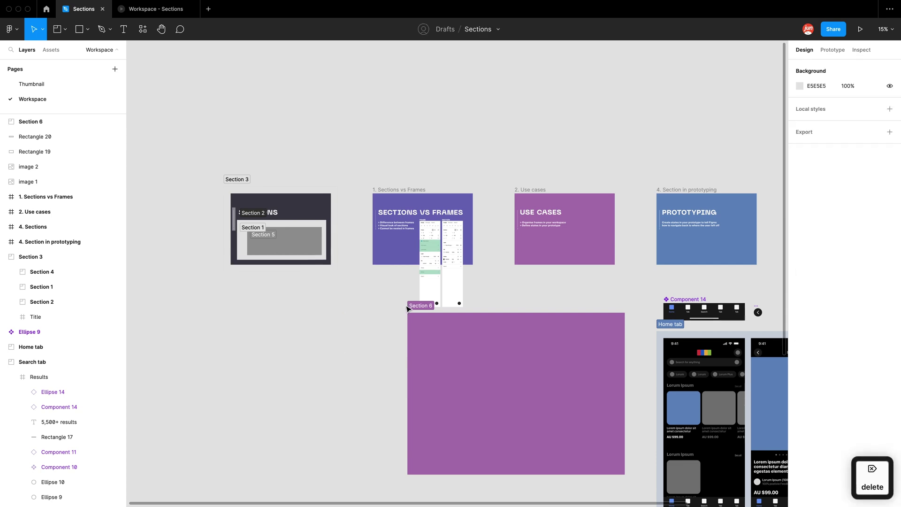
pyautogui.click(409, 305)
pyautogui.press('Delete')
# Step: Draw a section about 2030 × 2056 enclosing the Sections vs Frames slide and its two panel images
pyautogui.scroll(5, 392, 302)
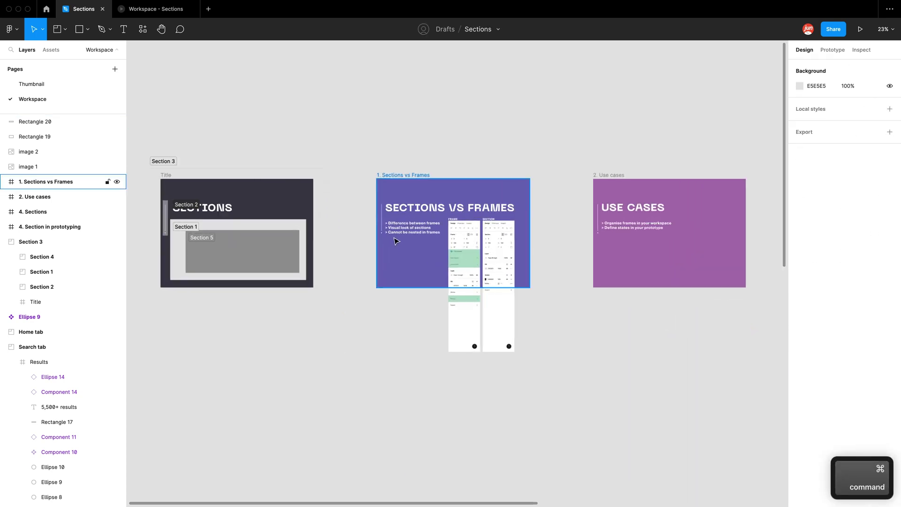
pyautogui.hotkey('shift', 's')
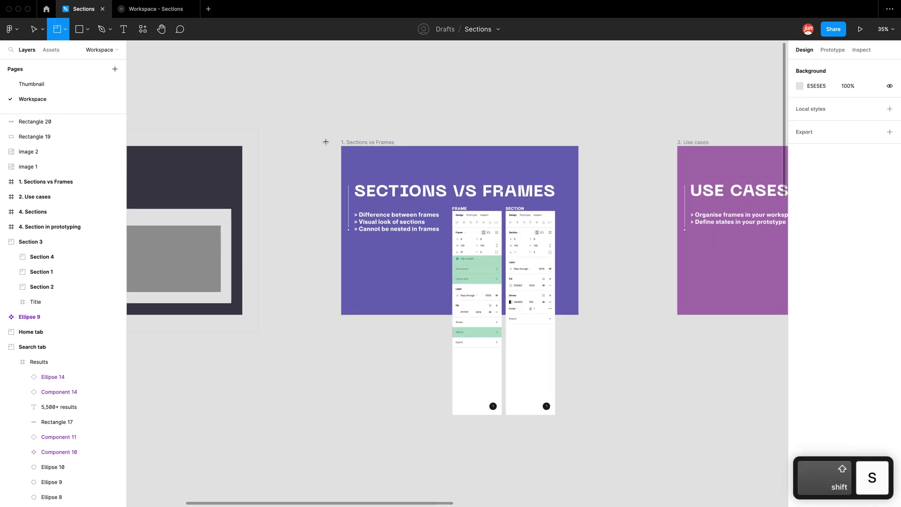
pyautogui.moveTo(293, 105); pyautogui.dragTo(627, 444)
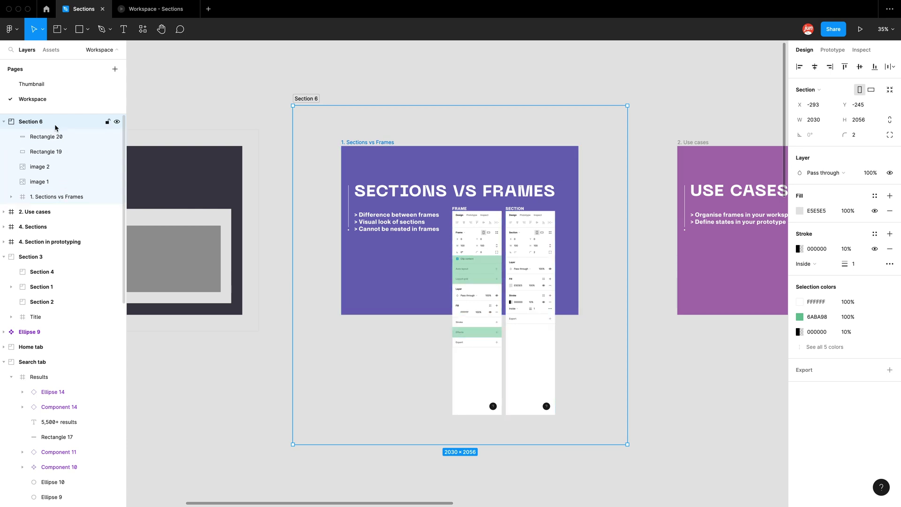
# Step: Shrink the new section to fit more closely around the Sections vs Frames slide and its panel images
pyautogui.hscroll(2, 257, 191)
pyautogui.scroll(1, 258, 191)
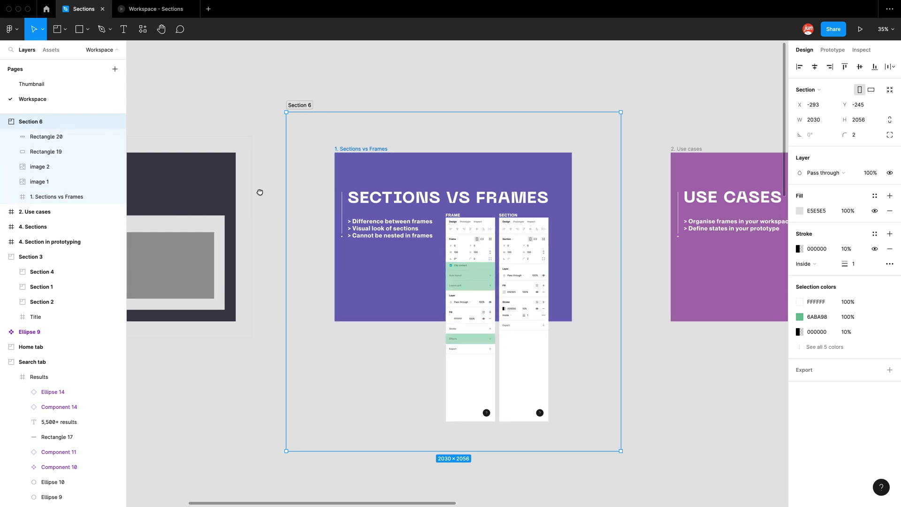
pyautogui.click(282, 153)
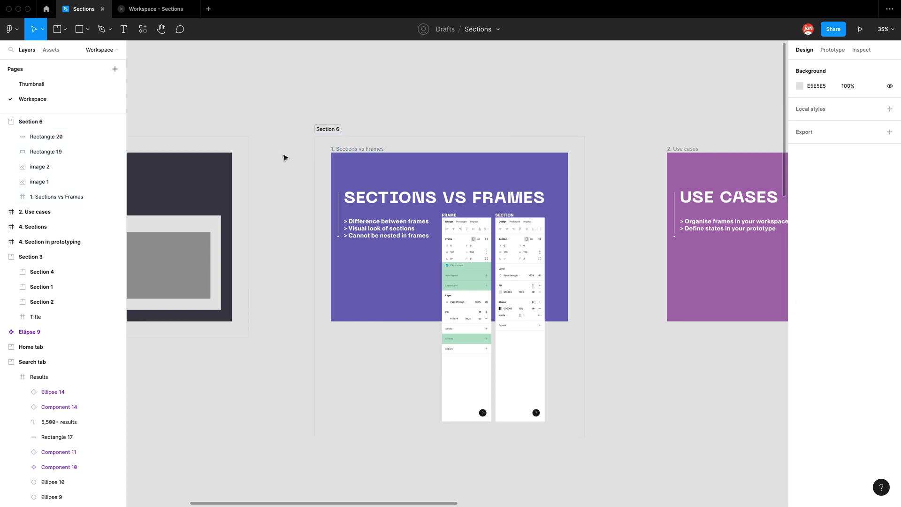
pyautogui.scroll(4, 288, 167)
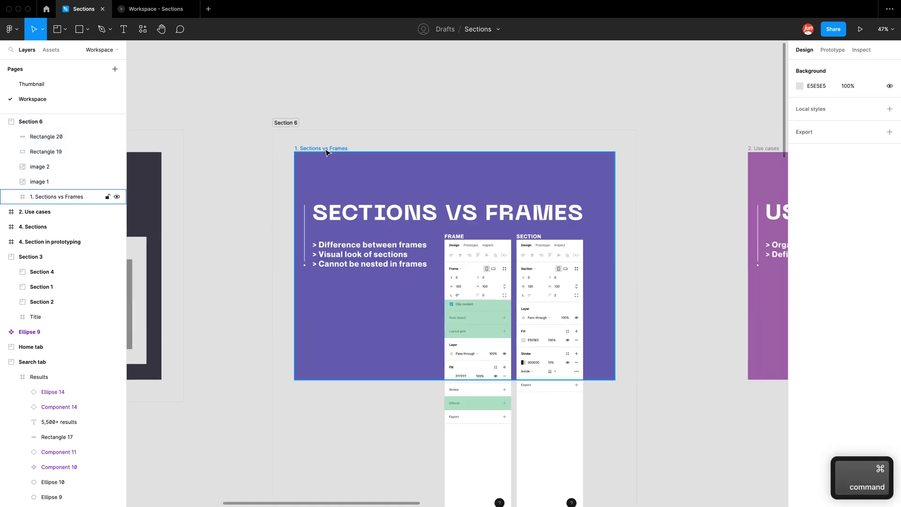
# Step: Measure the distances from the Sections vs Frames slide to the edges of its enclosing section
pyautogui.click(329, 153)
pyautogui.press('alt')
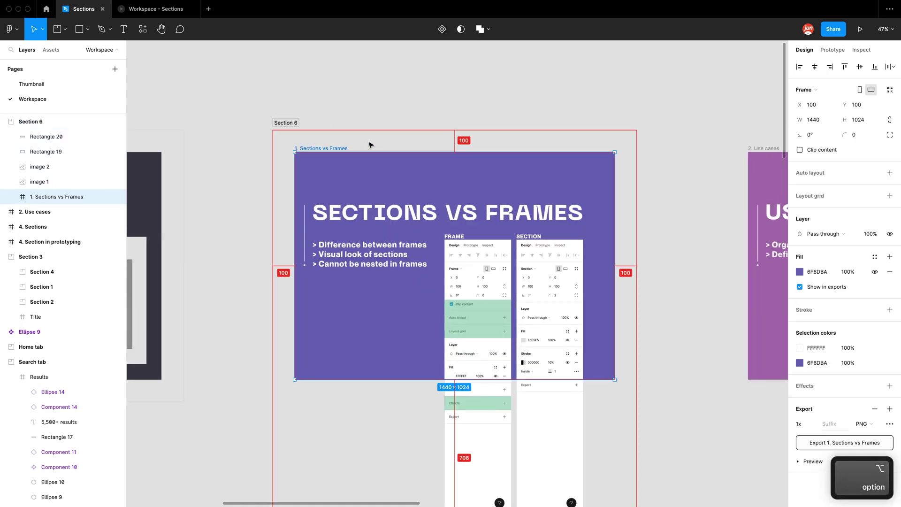
pyautogui.moveTo(371, 145); pyautogui.dragTo(365, 100)
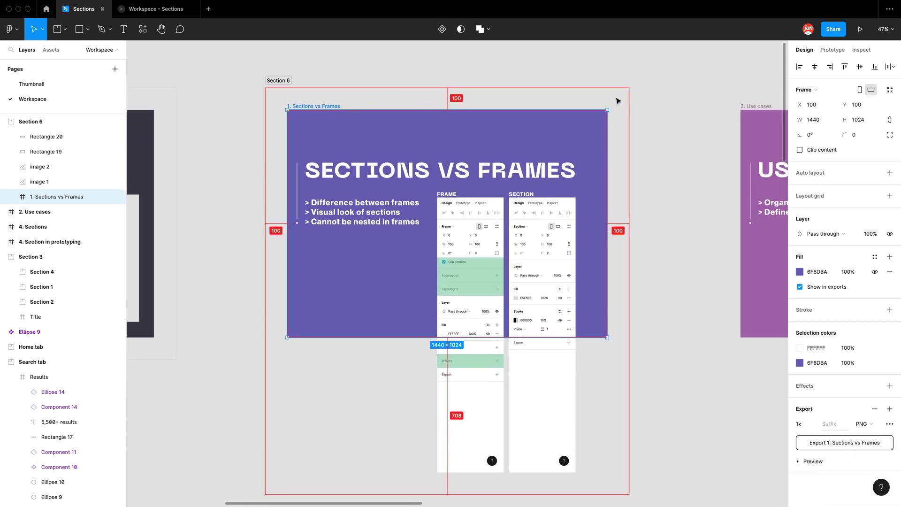
pyautogui.click(261, 148)
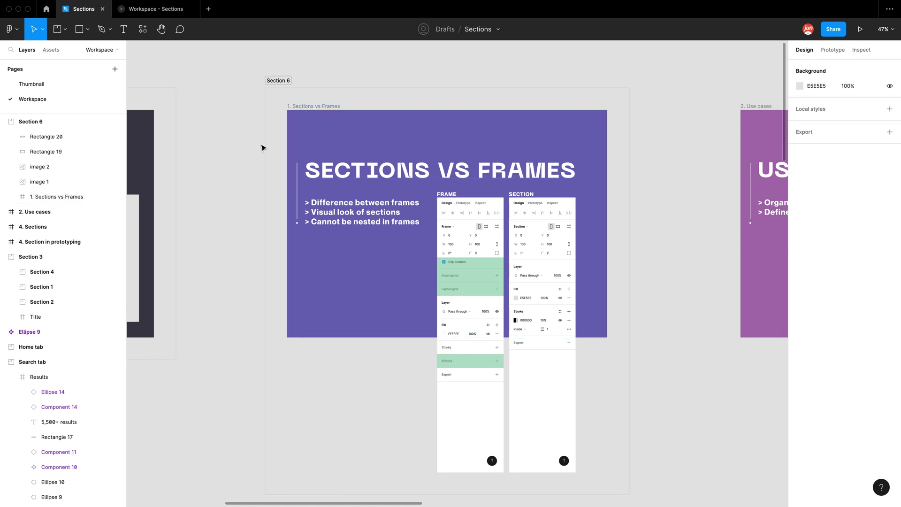
# Step: Ungroup the section around the Sections vs Frames slide, keeping its contents on the canvas
pyautogui.rightClick(278, 87)
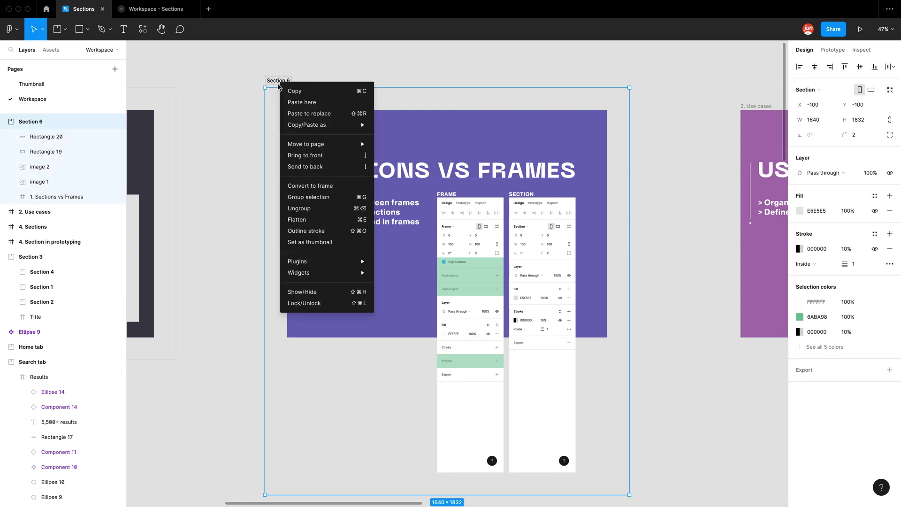
pyautogui.click(329, 208)
# Step: Draw a section about 870 × 803 on the empty canvas below the slide, with a nested section about 520 × 382 inside
pyautogui.scroll(-4, 284, 201)
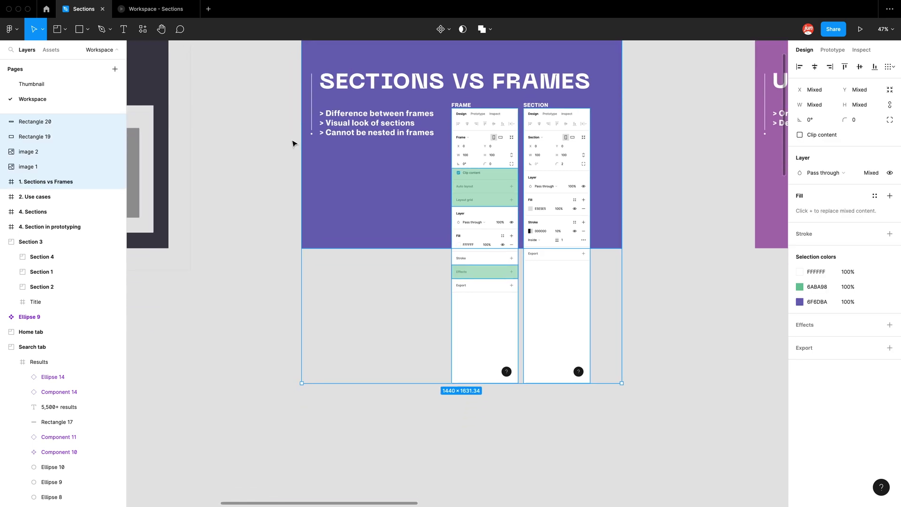
pyautogui.scroll(-5, 330, 283)
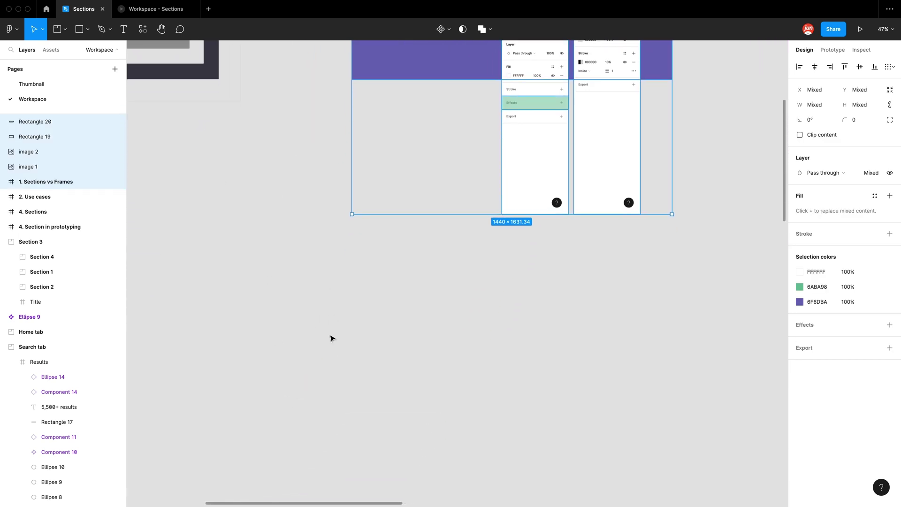
pyautogui.hotkey('shift', 's')
pyautogui.moveTo(264, 242)
pyautogui.mouseDown()
pyautogui.moveTo(414, 404)
pyautogui.moveTo(459, 422)
pyautogui.mouseUp()
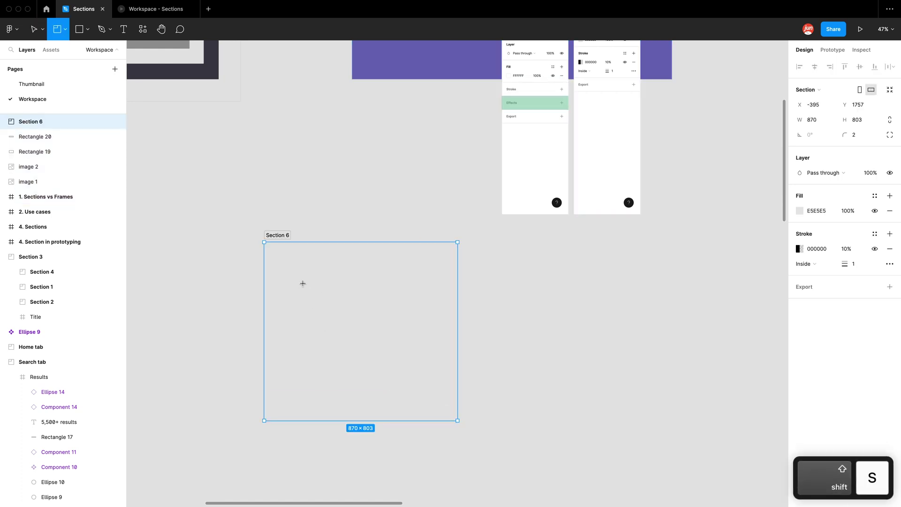
pyautogui.moveTo(299, 279); pyautogui.dragTo(414, 364)
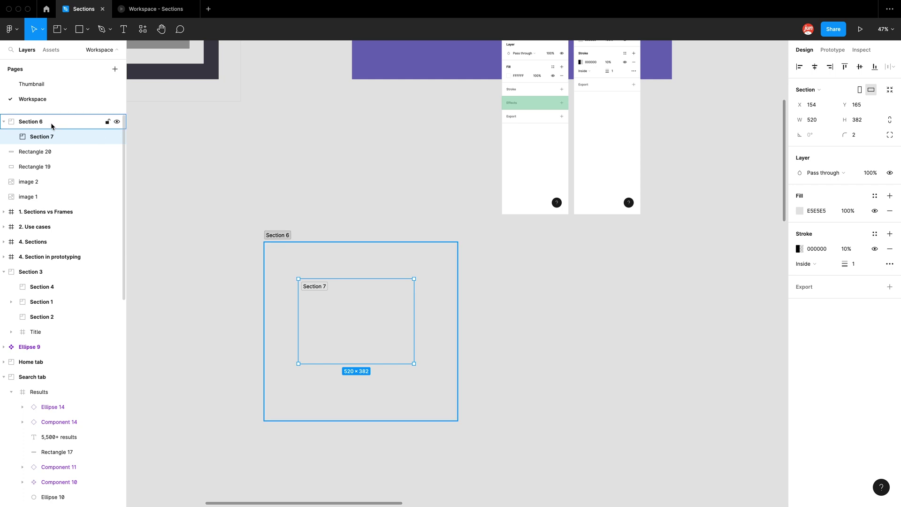
# Step: Select the outer of the two nested sections and check which object types it can be converted to
pyautogui.scroll(3, 322, 284)
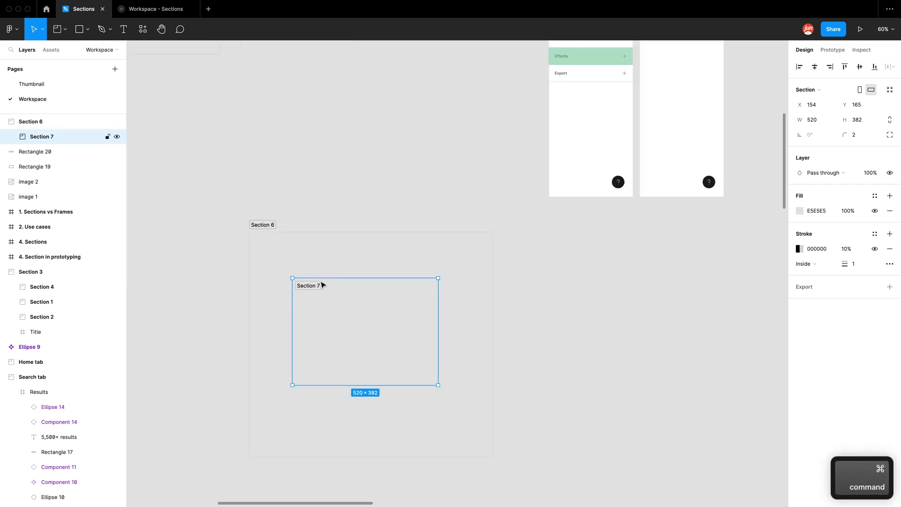
pyautogui.scroll(3, 302, 254)
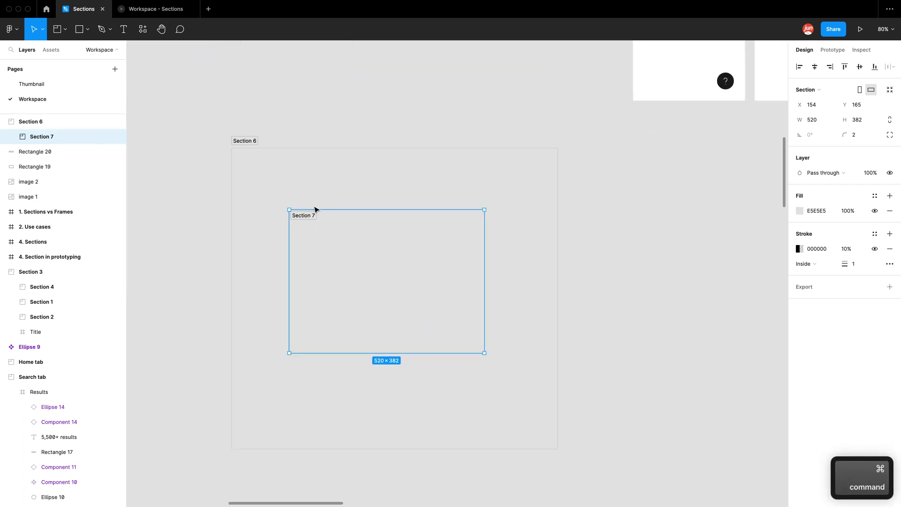
pyautogui.click(247, 142)
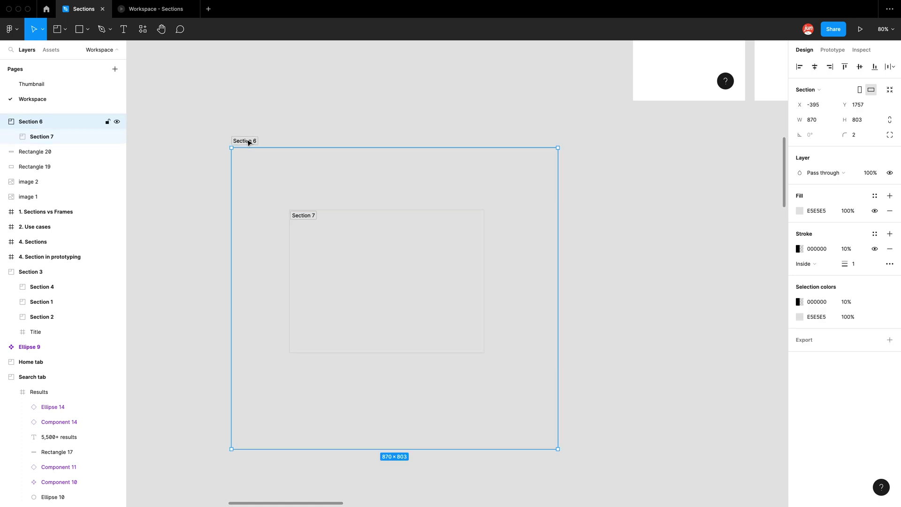
pyautogui.click(819, 89)
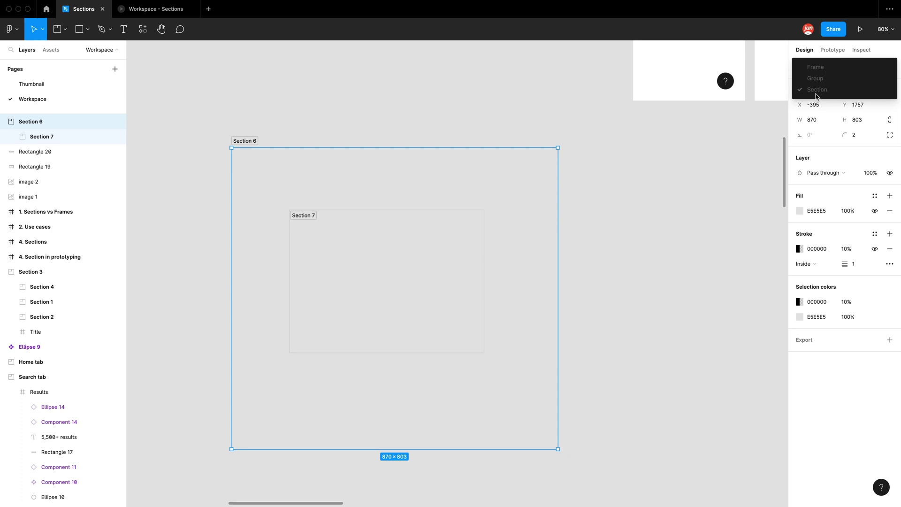
# Step: Draw a frame about 885 × 791 on the empty canvas beside the nested sections
pyautogui.scroll(-3, 324, 126)
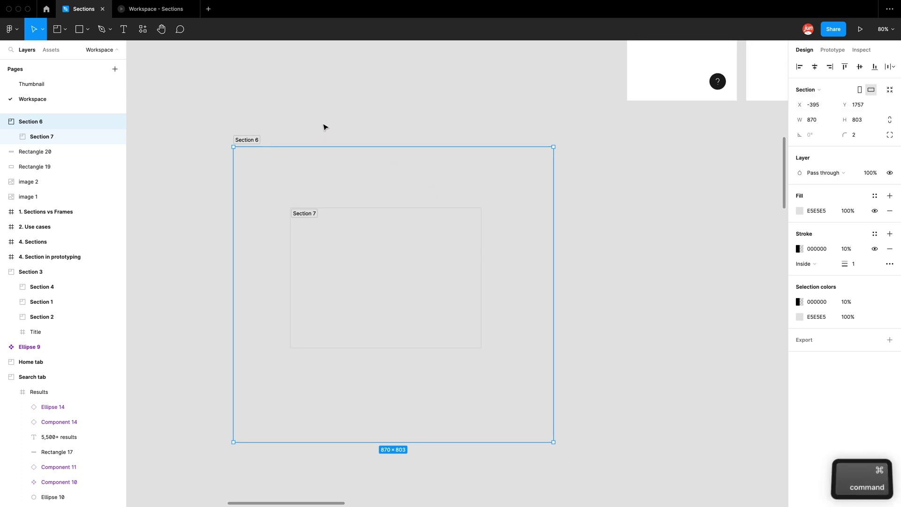
pyautogui.scroll(-2, 324, 127)
pyautogui.press('f')
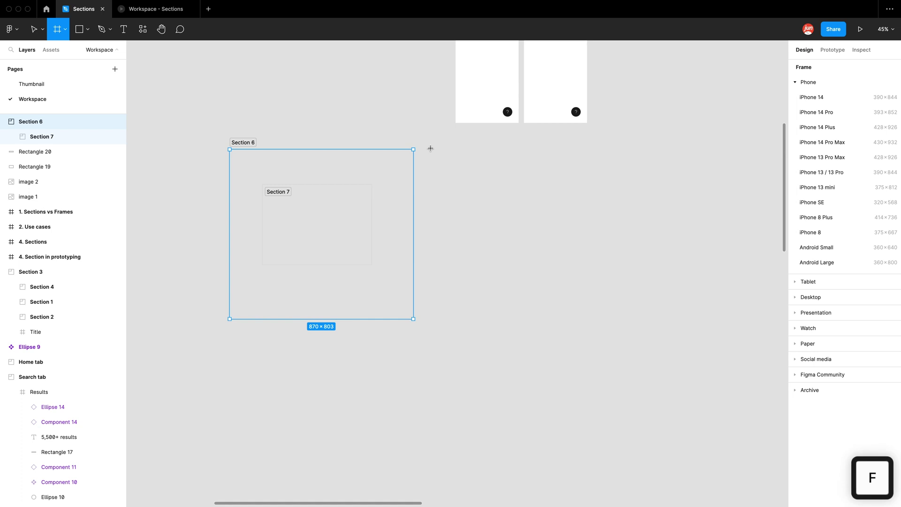
pyautogui.moveTo(430, 150); pyautogui.dragTo(618, 317)
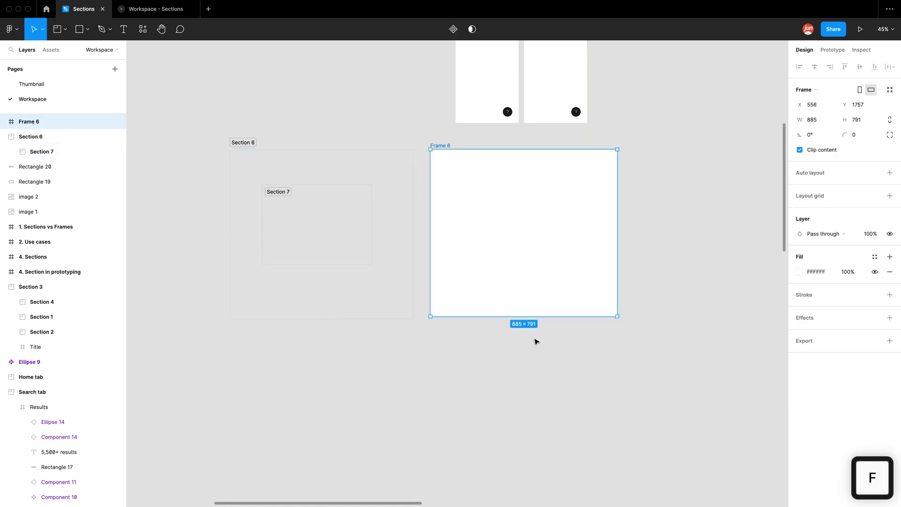
# Step: Draw a section about 500 × 427 over the white frame and try to nest it inside that frame
pyautogui.click(535, 340)
pyautogui.hotkey('shift', 's')
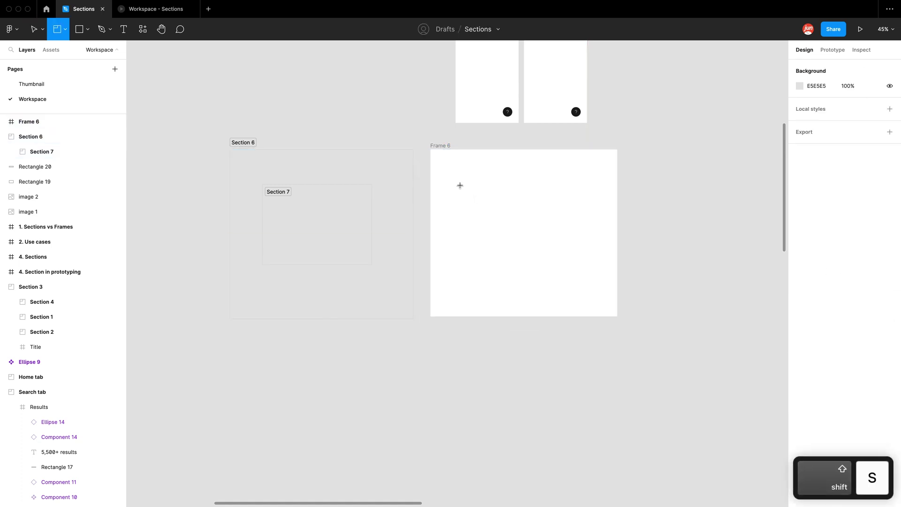
pyautogui.moveTo(460, 185); pyautogui.dragTo(565, 276)
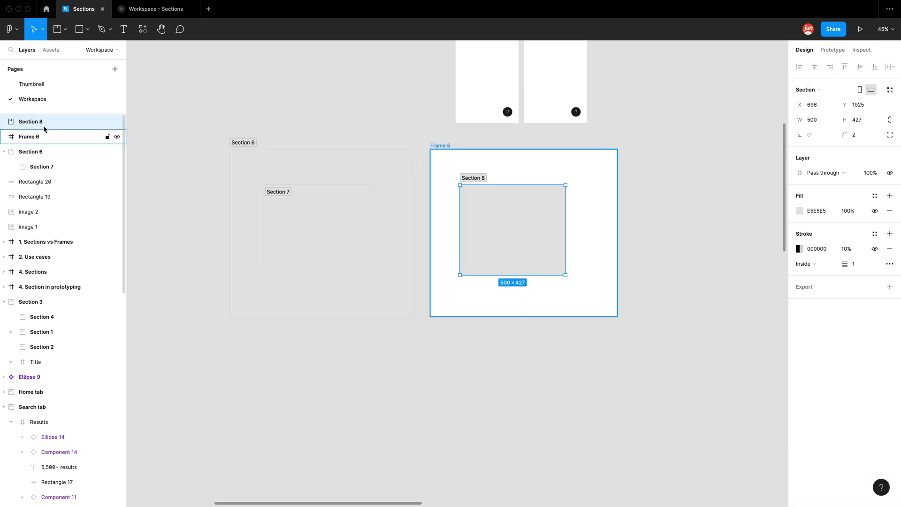
pyautogui.moveTo(41, 125); pyautogui.dragTo(39, 135)
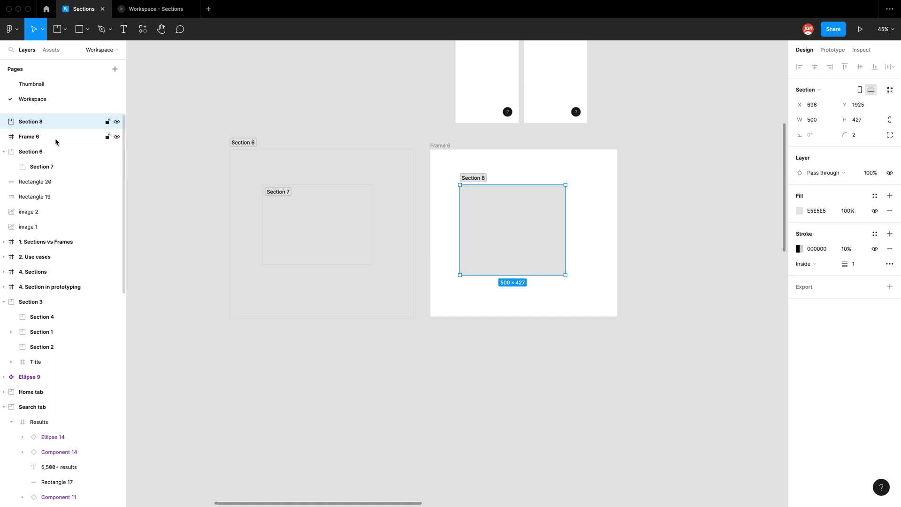
# Step: Check the actions available for the section lying over the white frame, without applying any
pyautogui.press('super')
pyautogui.scroll(3, 567, 201)
pyautogui.rightClick(469, 203)
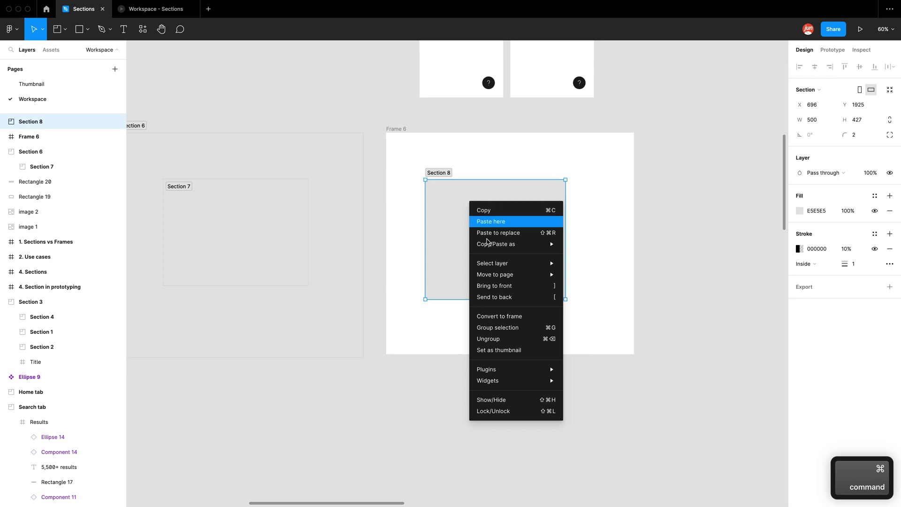
pyautogui.click(620, 216)
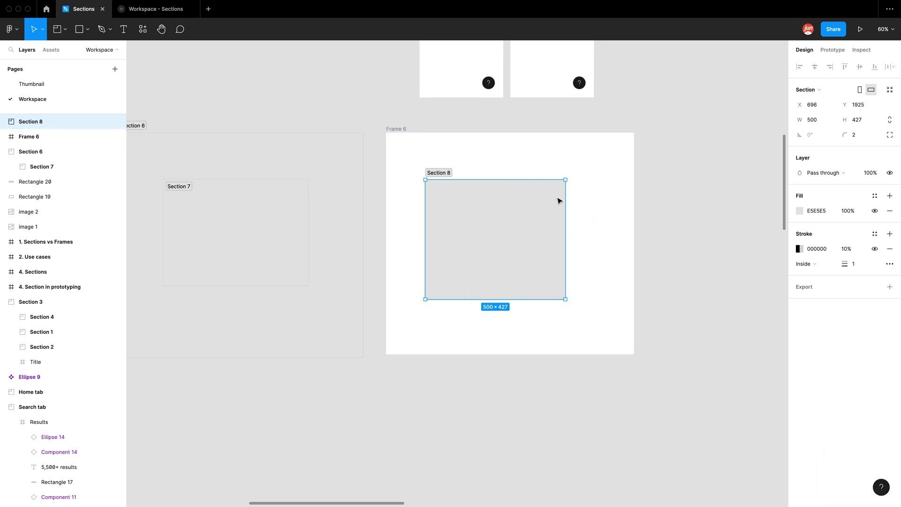
pyautogui.scroll(1, 566, 206)
# Step: Draw a section about 4038 × 2195 enclosing the Sections vs Frames and Use cases slides
pyautogui.press('super')
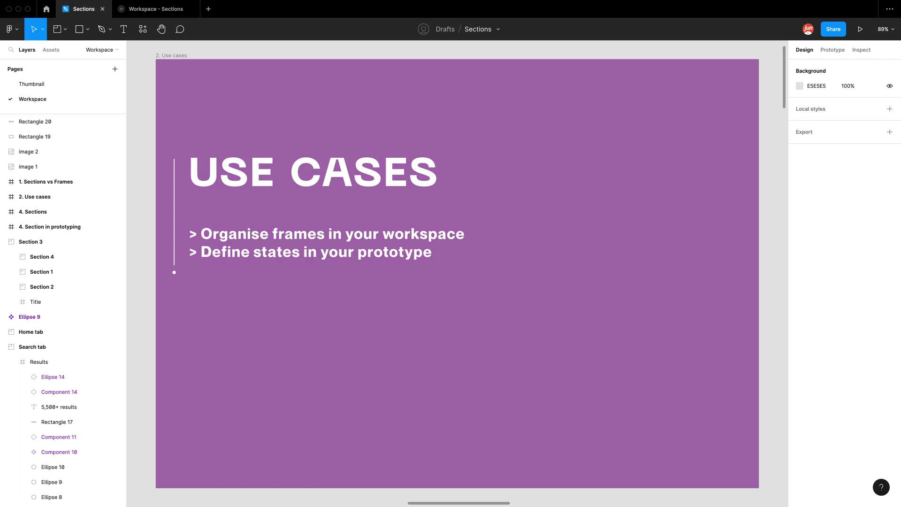
pyautogui.scroll(-5, 443, 287)
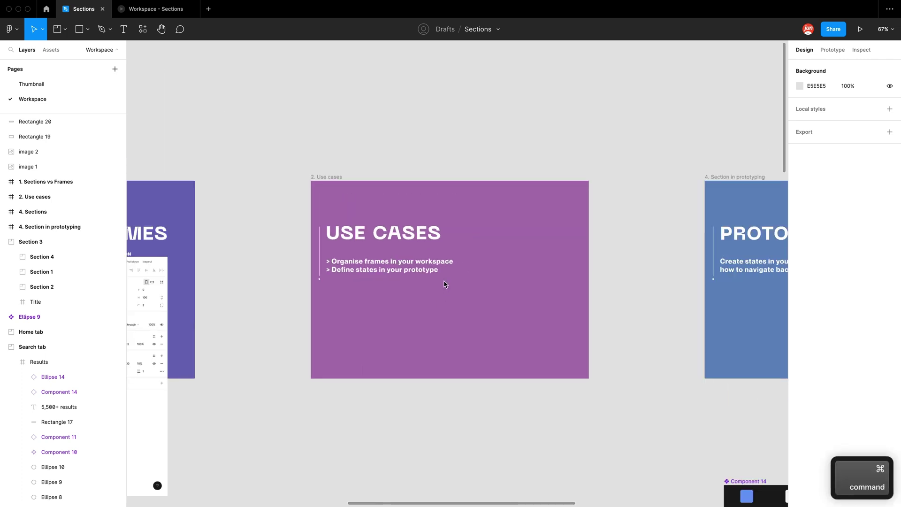
pyautogui.scroll(-8, 445, 284)
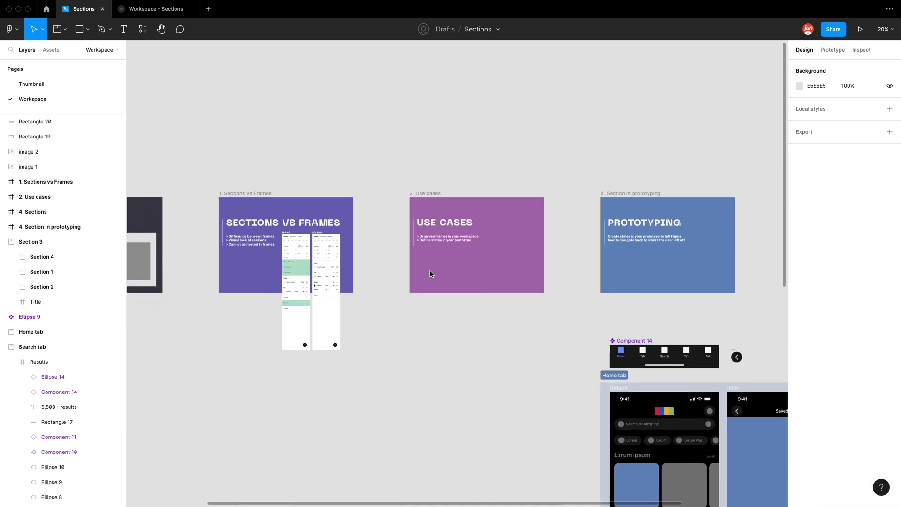
pyautogui.hotkey('shift', 's')
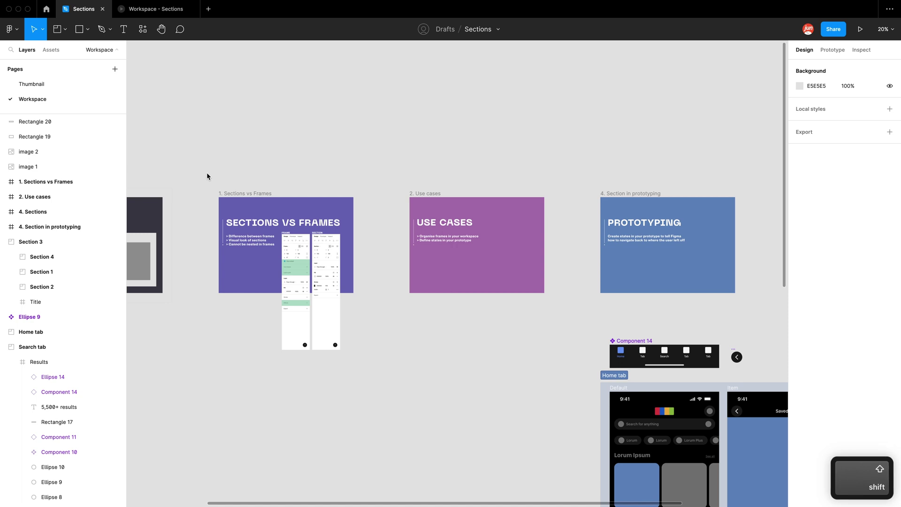
pyautogui.hotkey('shift', 's')
pyautogui.moveTo(193, 177); pyautogui.dragTo(570, 380)
pyautogui.scroll(-1, 299, 180)
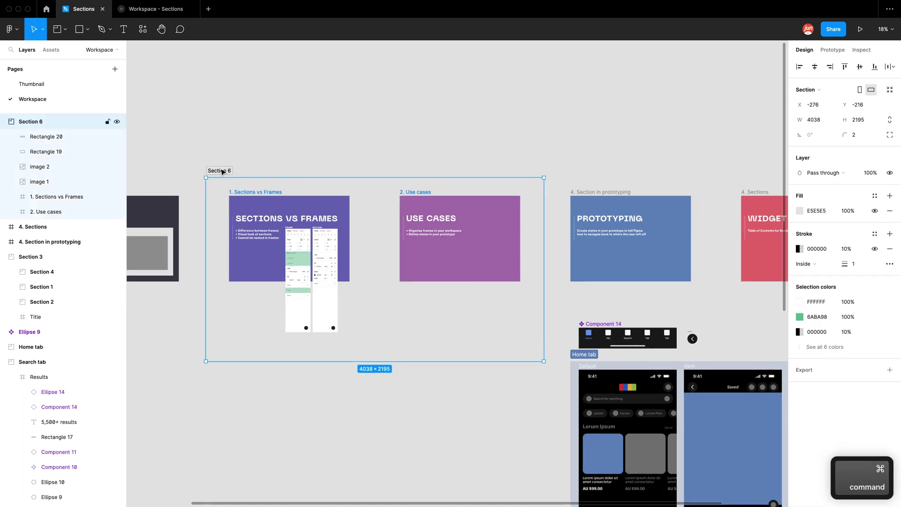
# Step: Fill the section around the two slides with light green BEEFA6 and rename it Final
pyautogui.click(798, 210)
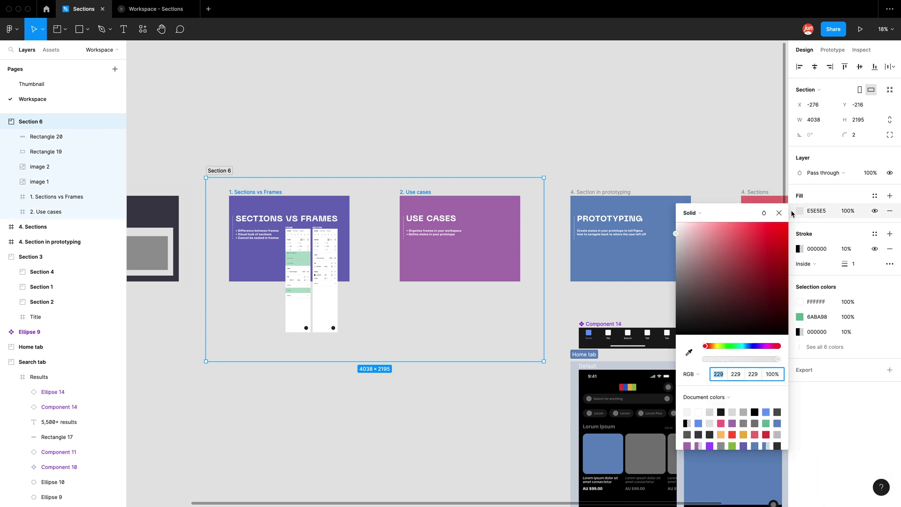
pyautogui.click(710, 230)
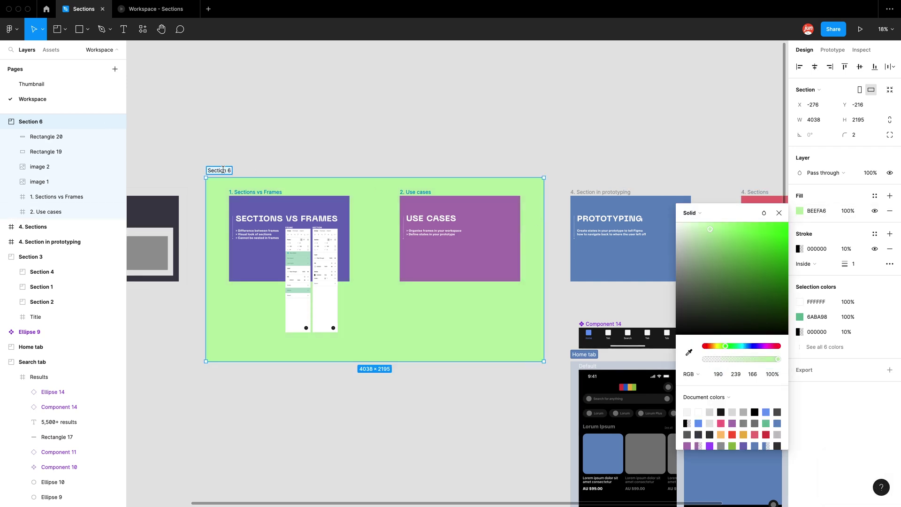
pyautogui.write('Final')
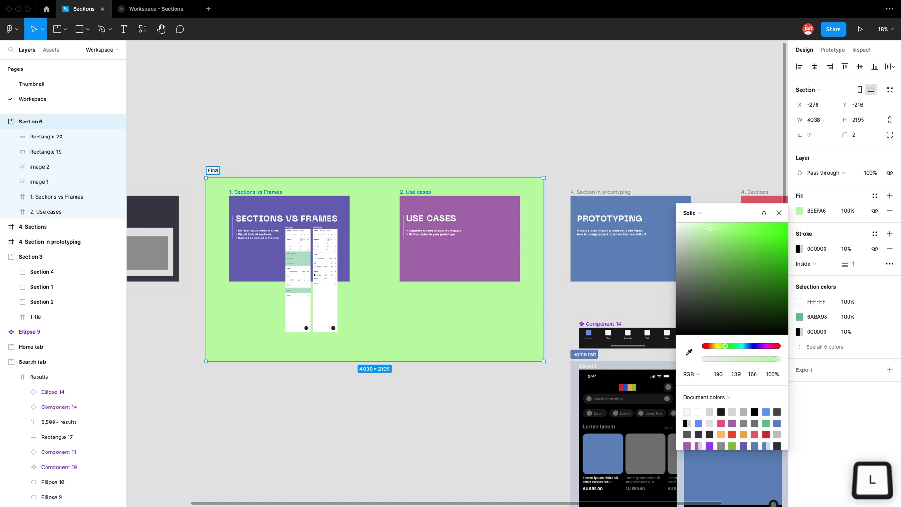
pyautogui.click(274, 141)
# Step: Select the green Final section and open the sharing options
pyautogui.scroll(-5, 274, 141)
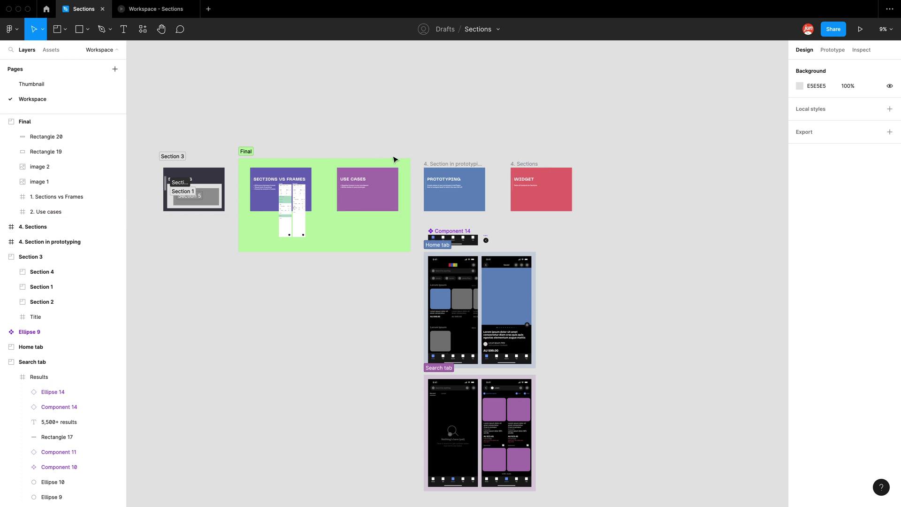
pyautogui.scroll(3, 305, 159)
pyautogui.scroll(2, 298, 176)
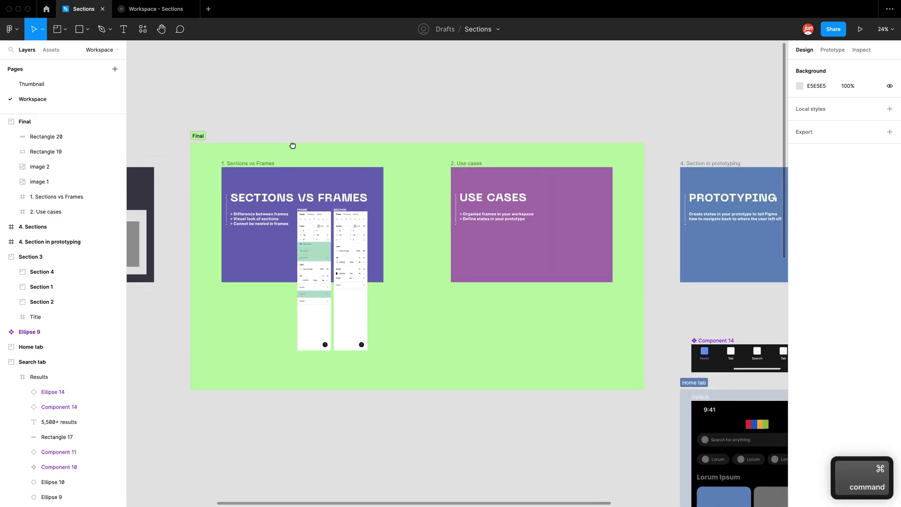
pyautogui.click(193, 139)
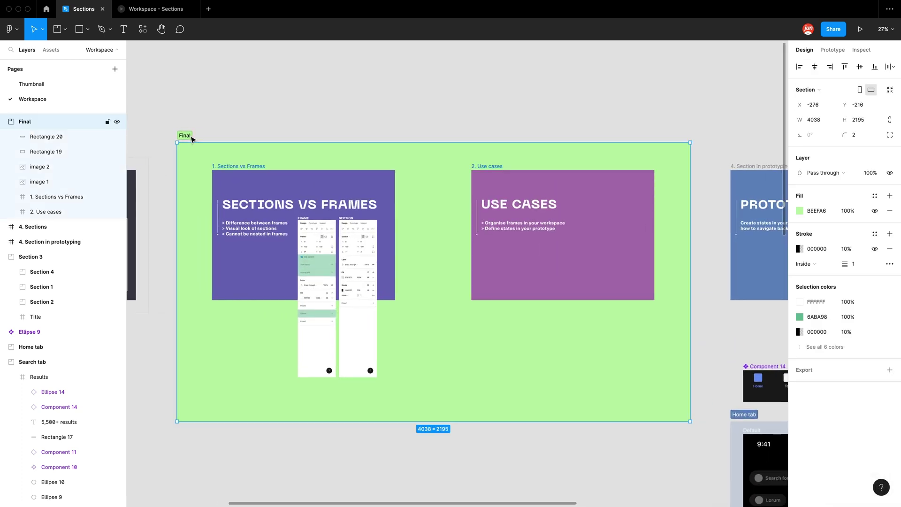
pyautogui.click(833, 29)
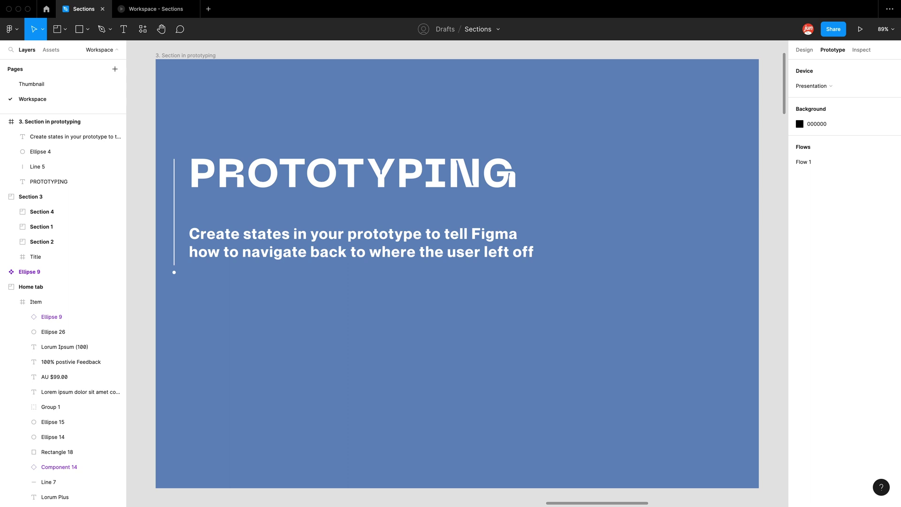
# Step: Examine the Home tab and Search tab sections below the Prototyping slide and the prototype connections between their screens
pyautogui.scroll(-5, 263, 290)
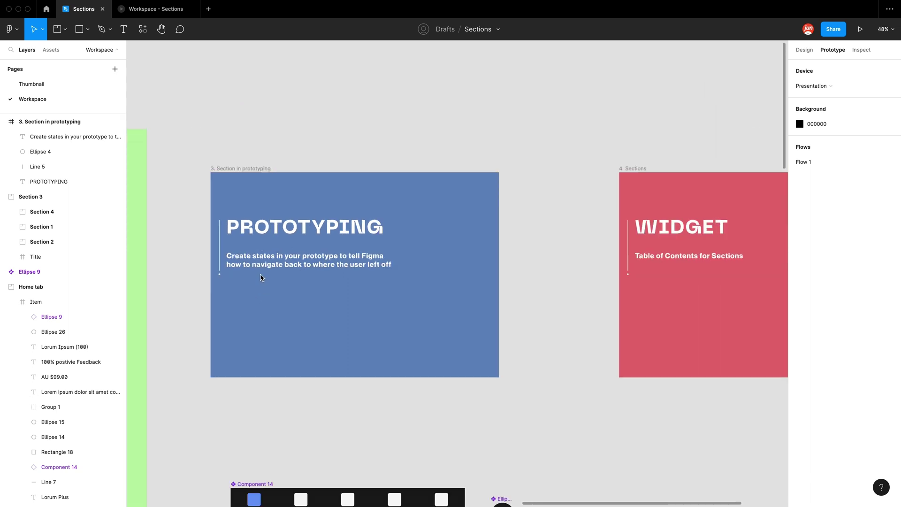
pyautogui.scroll(-6, 270, 376)
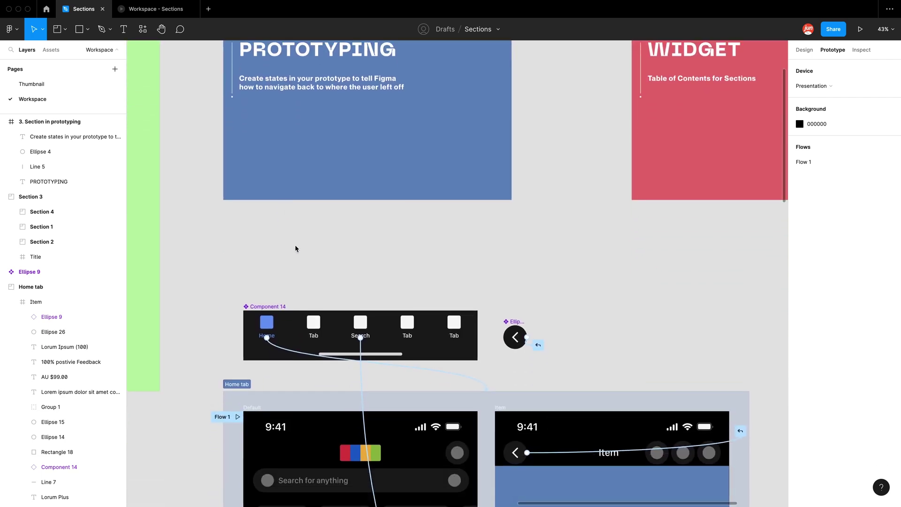
pyautogui.scroll(-5, 301, 150)
pyautogui.scroll(-6, 321, 202)
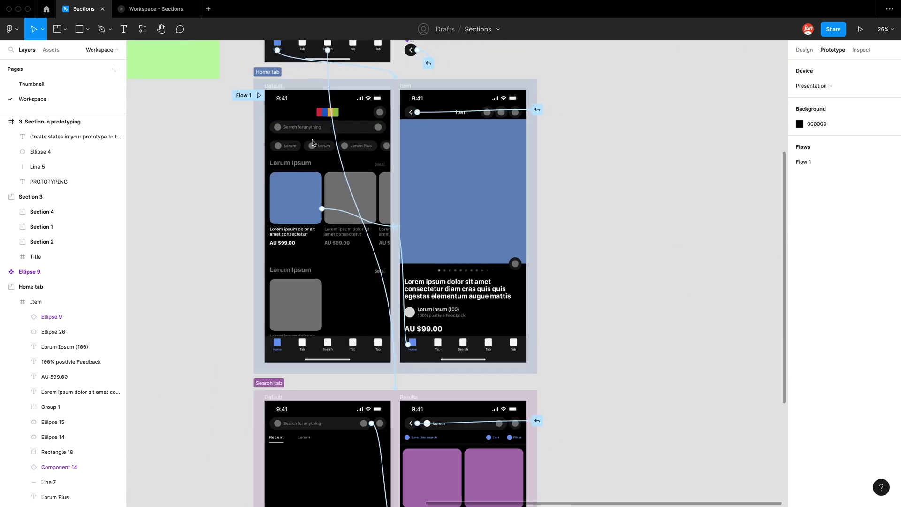
pyautogui.scroll(-4, 321, 202)
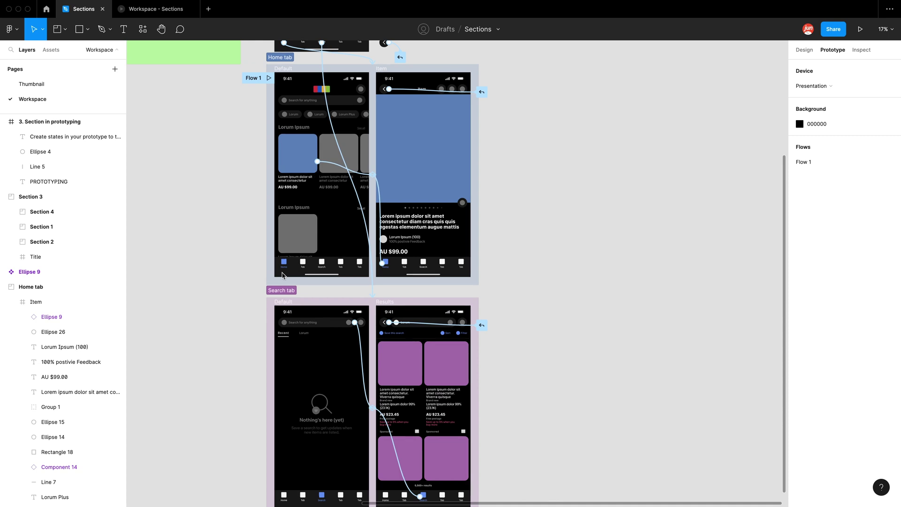
pyautogui.scroll(-1, 277, 268)
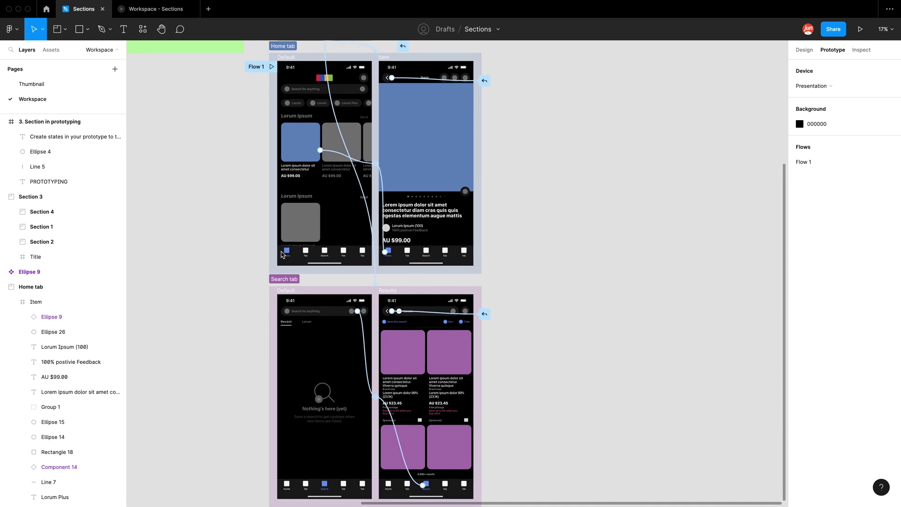
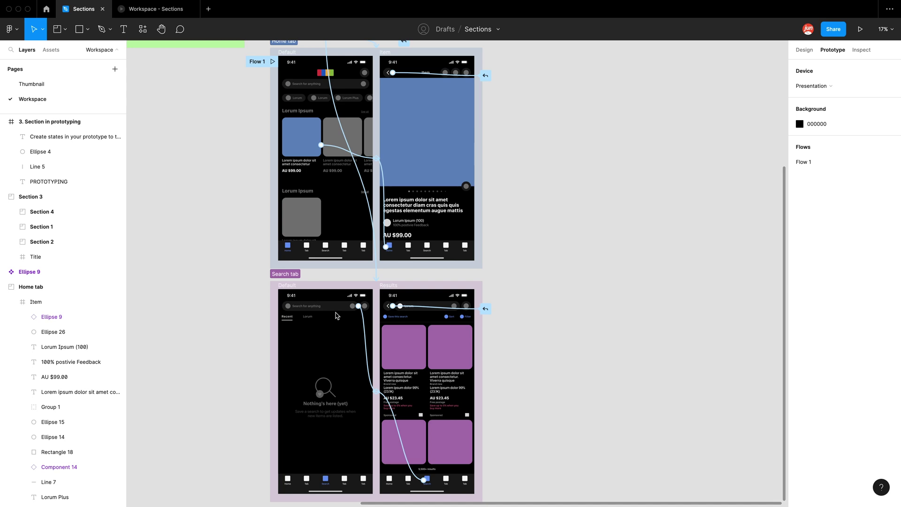
pyautogui.scroll(6, 340, 483)
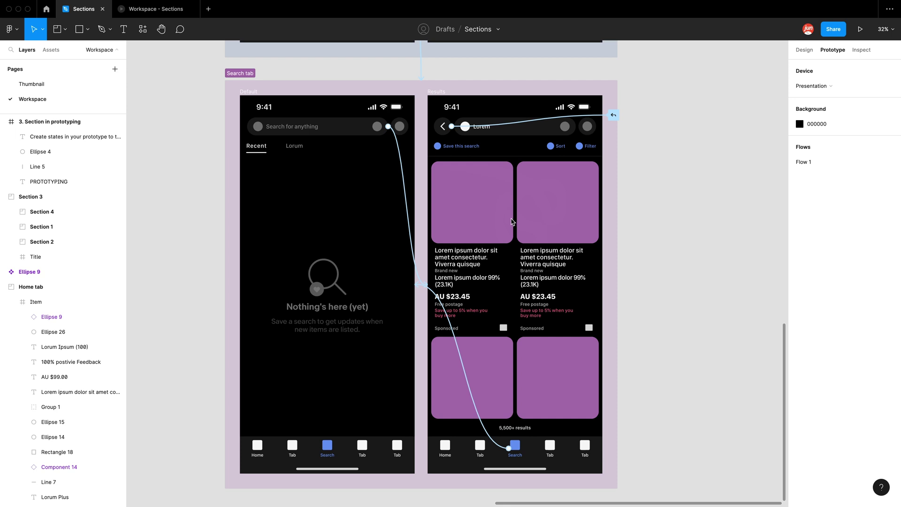
pyautogui.scroll(-5, 472, 212)
pyautogui.scroll(5, 459, 209)
pyautogui.hscroll(4, 459, 208)
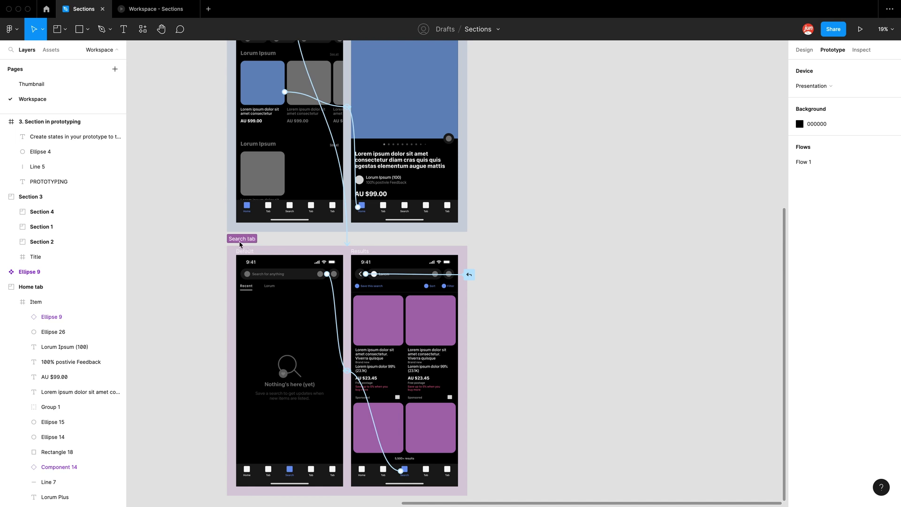
pyautogui.scroll(-2, 237, 244)
pyautogui.scroll(2, 248, 254)
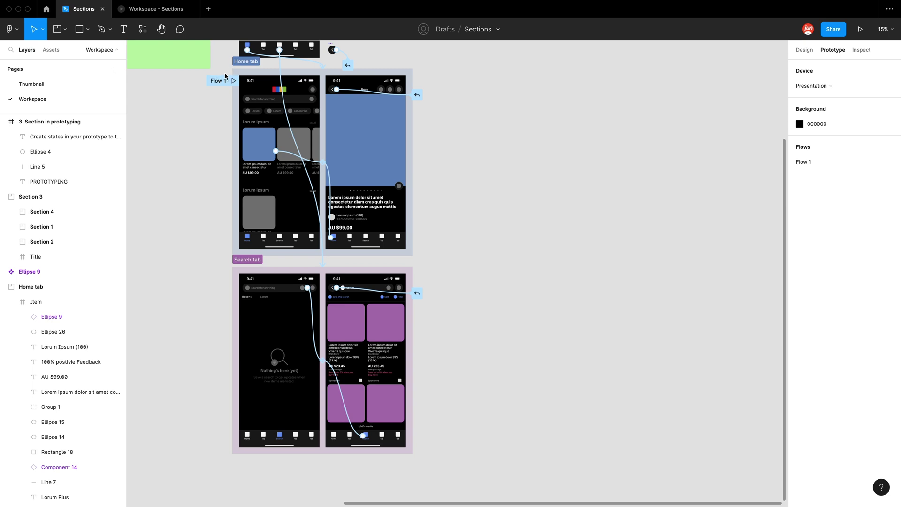
pyautogui.scroll(2, 265, 190)
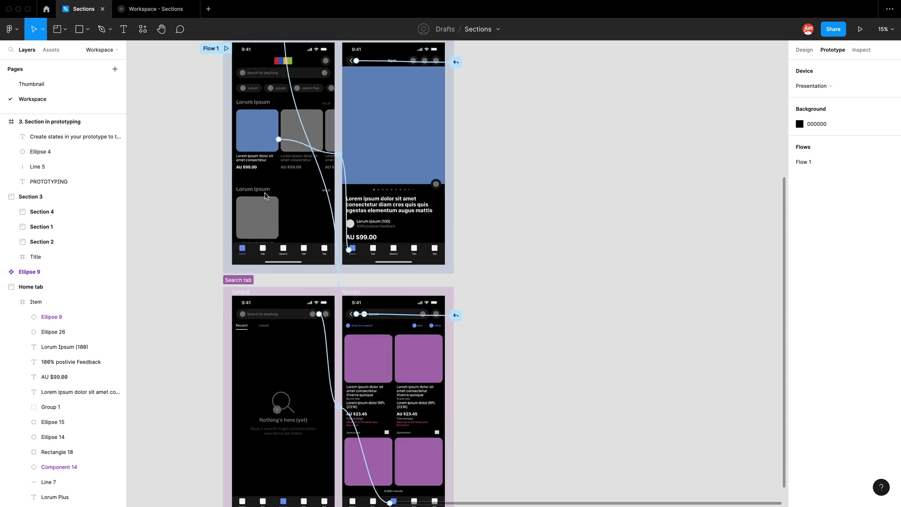
# Step: Inspect the interaction linking the Search icon in the Home tab's Default screen navigation bar to the Search tab section
pyautogui.click(296, 254)
pyautogui.scroll(-1, 282, 242)
pyautogui.scroll(2, 283, 238)
pyautogui.scroll(5, 283, 239)
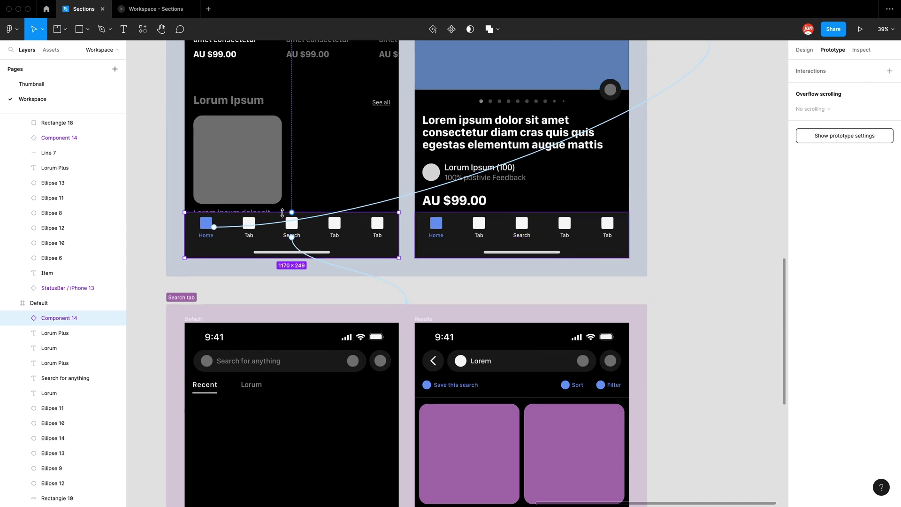
pyautogui.click(296, 249)
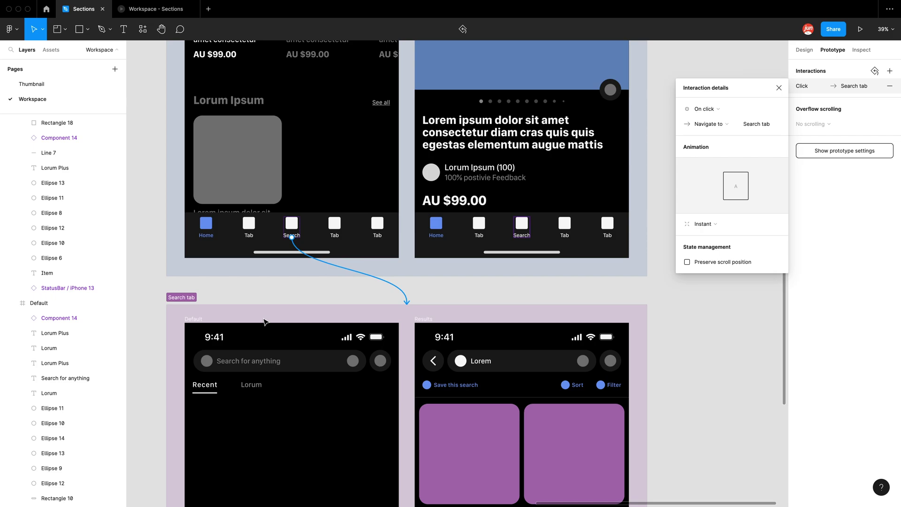
# Step: Switch to the running prototype preview and alternate between its Home and Search tabs, finishing on Search
pyautogui.hotkey('ctrl', 'Tab')
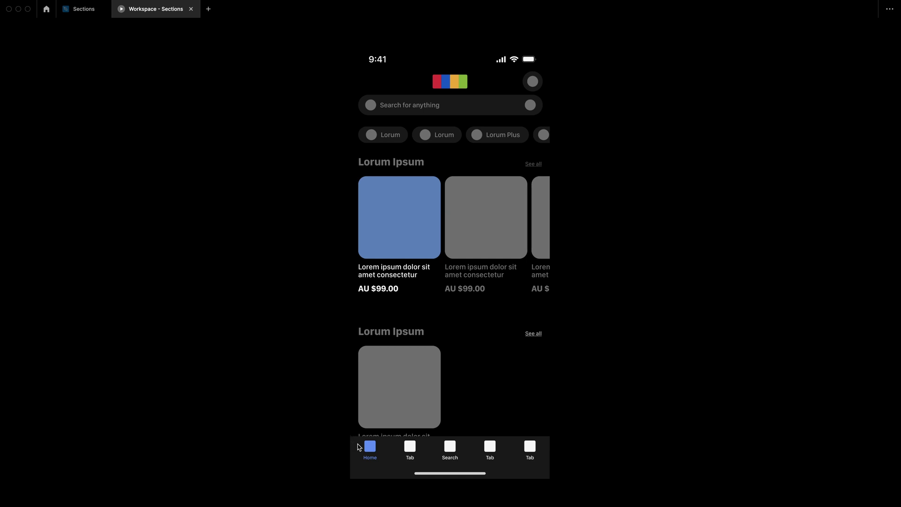
pyautogui.click(450, 451)
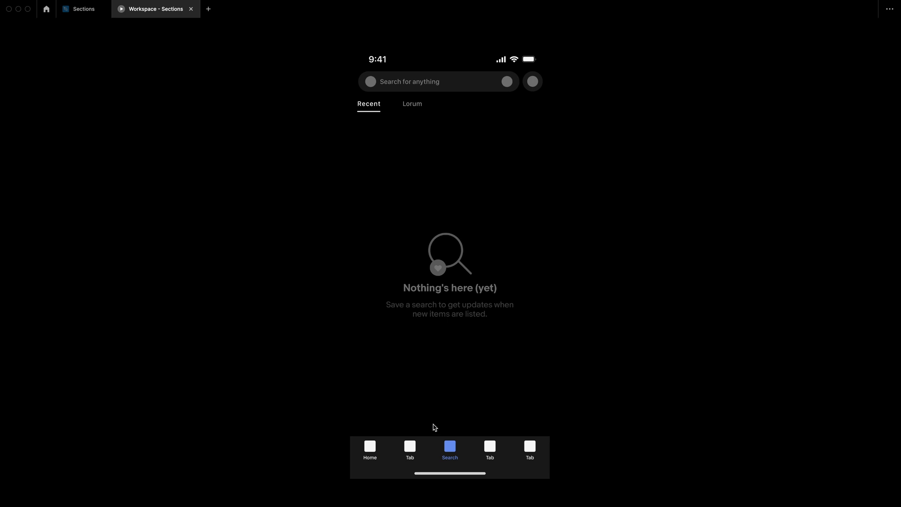
pyautogui.click(370, 450)
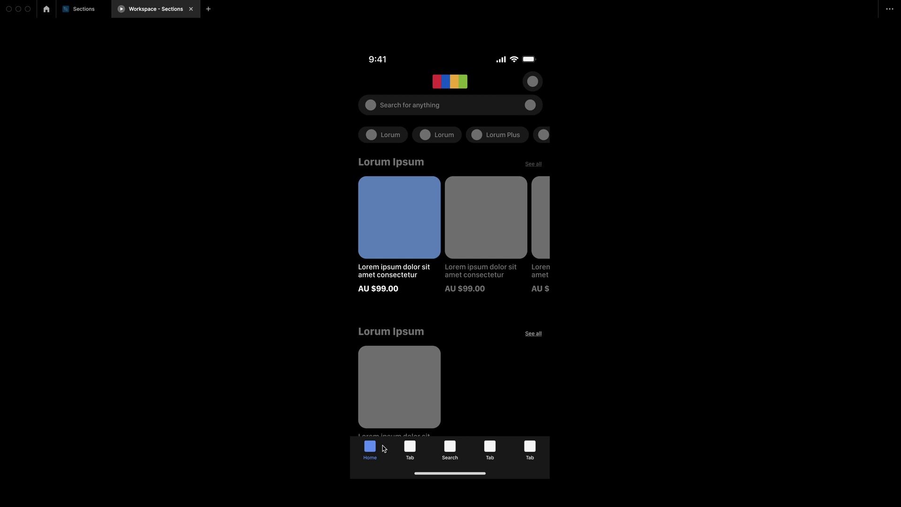
pyautogui.click(454, 451)
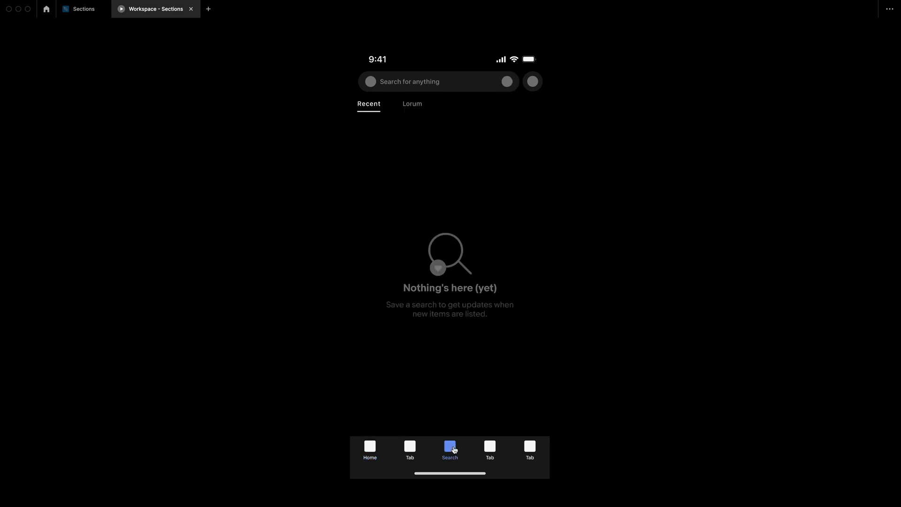
# Step: Test the Search section's state: open the search results, visit Home, return to Search, and reselect Search
pyautogui.click(412, 88)
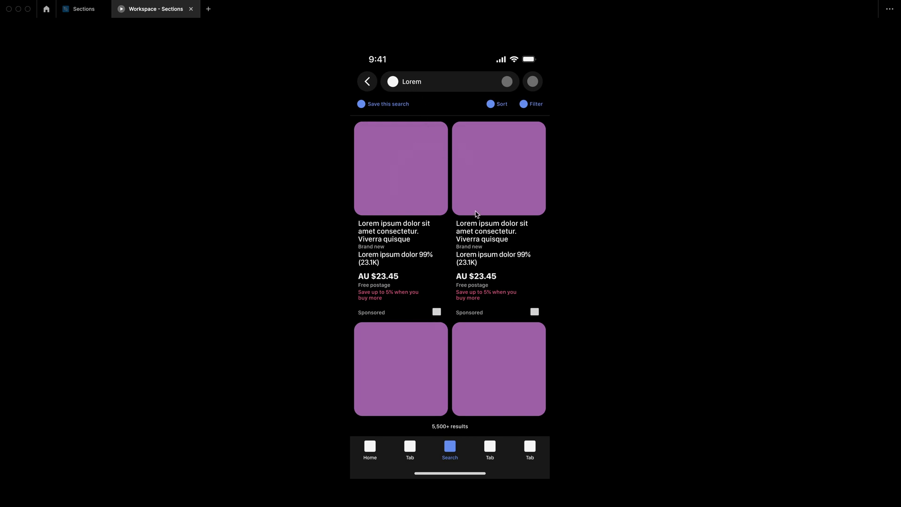
pyautogui.click(370, 449)
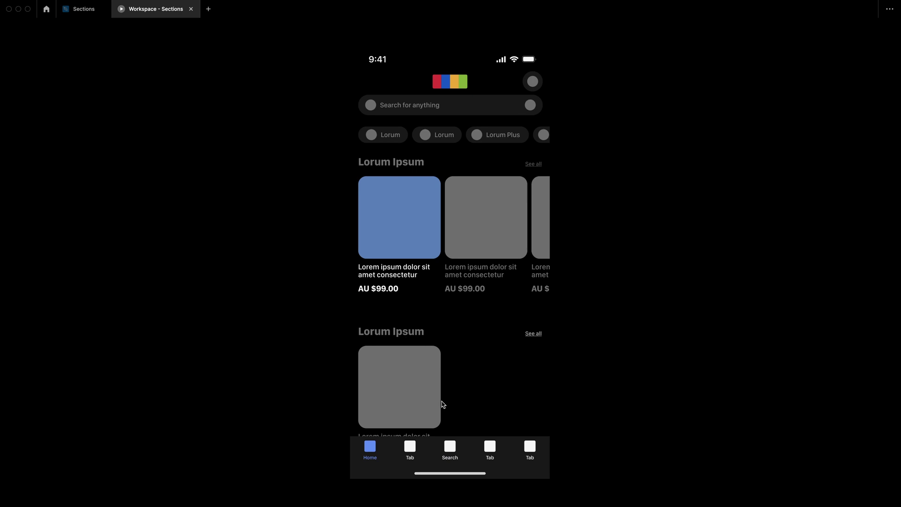
pyautogui.click(452, 452)
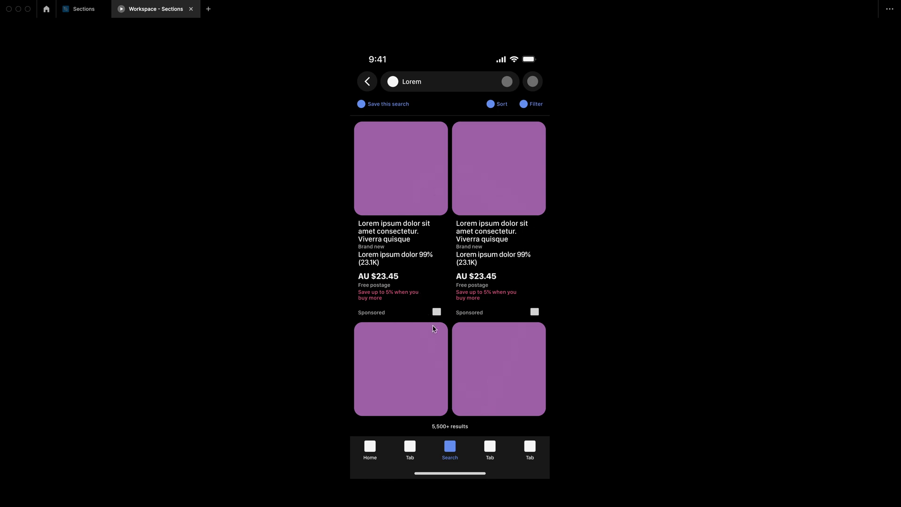
pyautogui.click(453, 450)
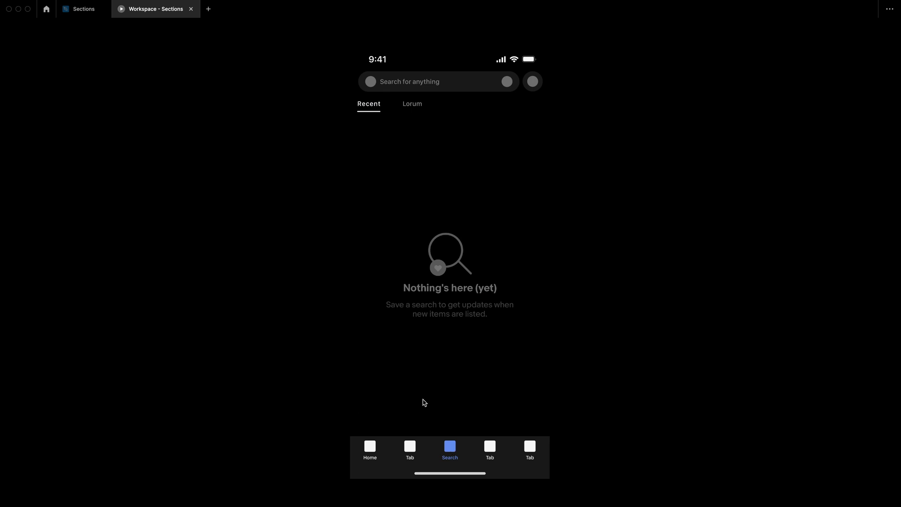
# Step: Test the Home section's state by opening the blue item, visiting Search, returning Home and reselecting Home; close the preview
pyautogui.click(375, 452)
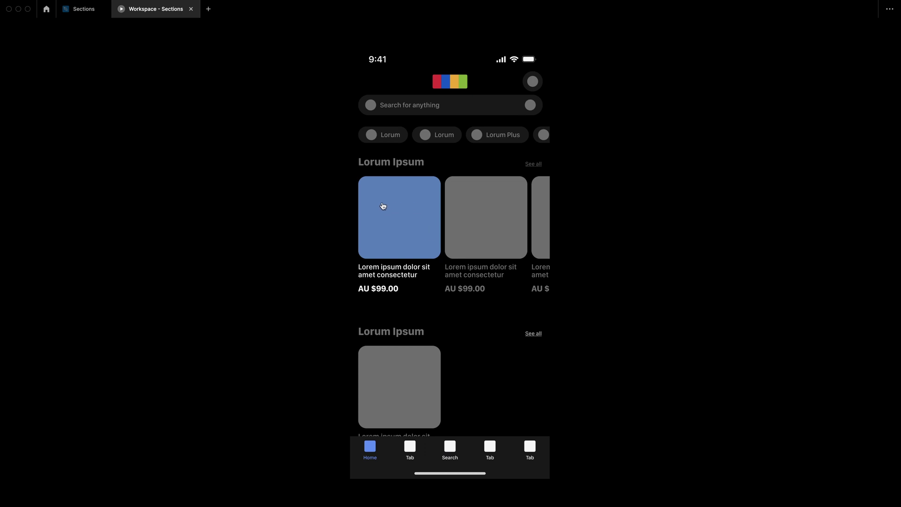
pyautogui.click(398, 224)
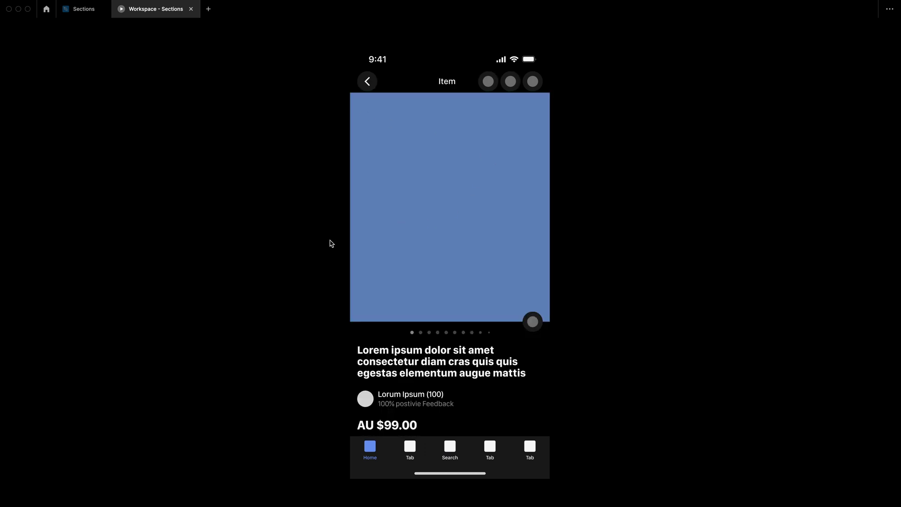
pyautogui.click(453, 451)
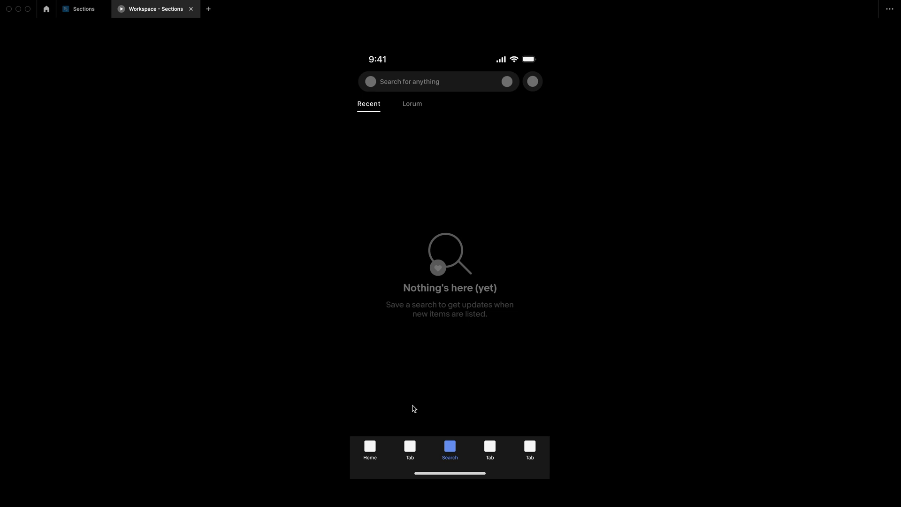
pyautogui.click(371, 453)
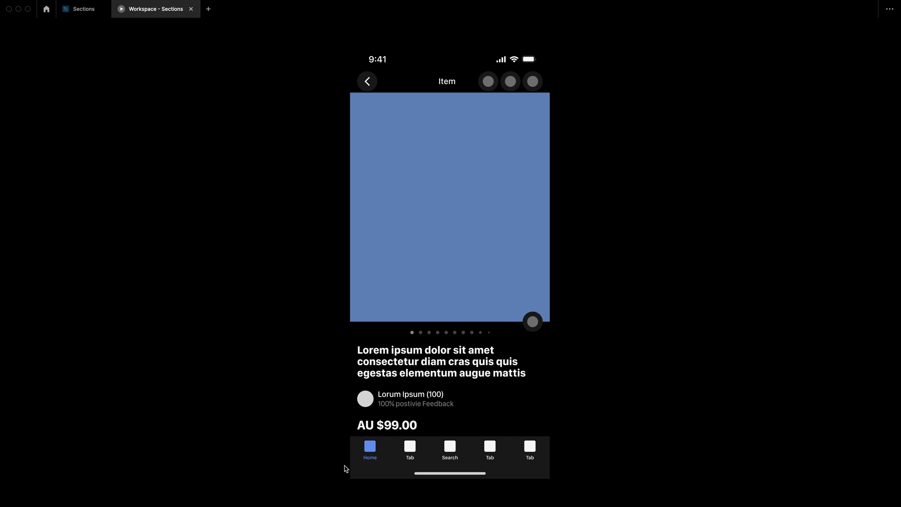
pyautogui.click(370, 450)
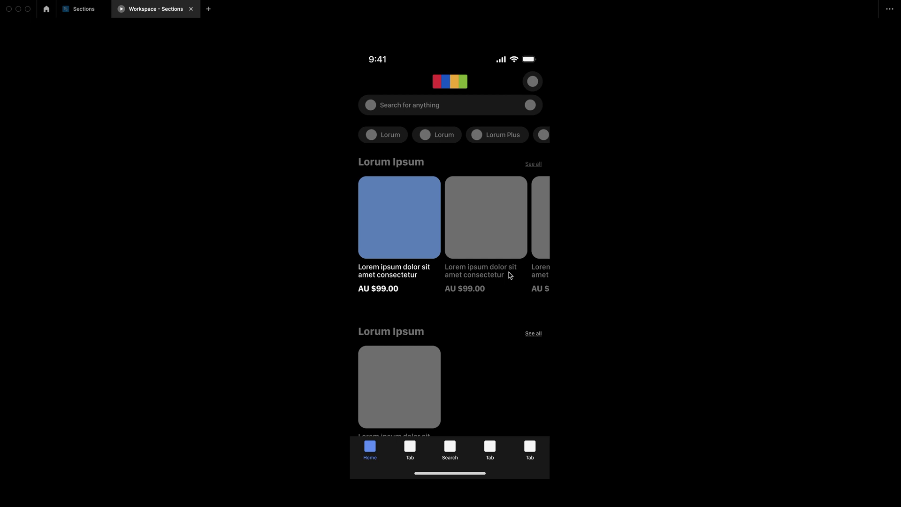
pyautogui.press('super+w')
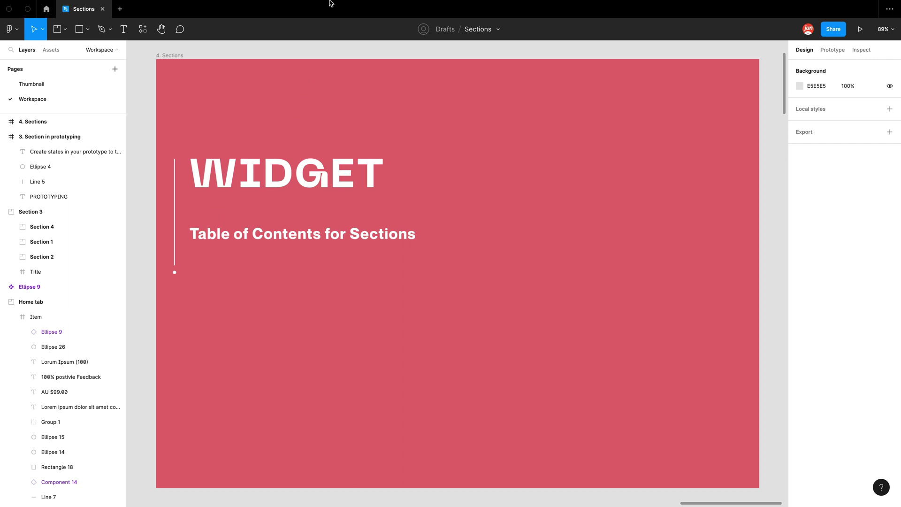
# Step: Find the Table of Contents for Sections widget and add it to the red Widget slide
pyautogui.click(273, 7)
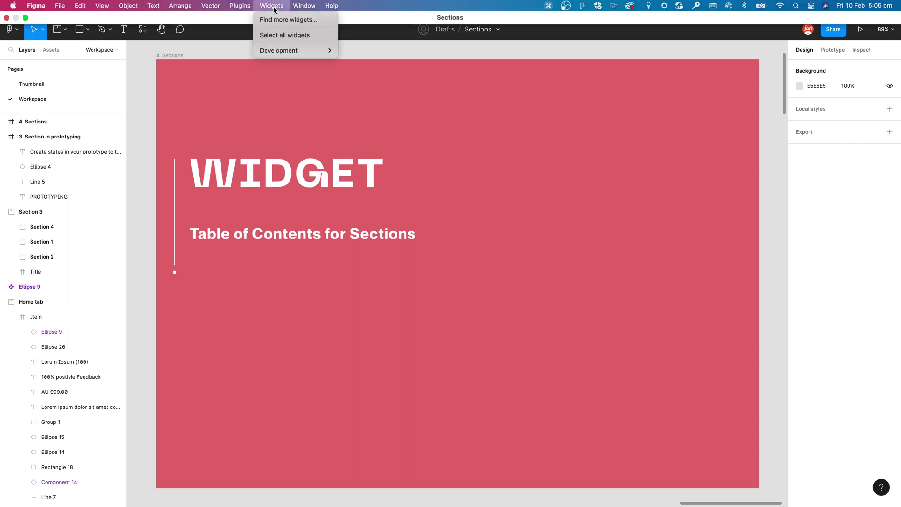
pyautogui.click(284, 20)
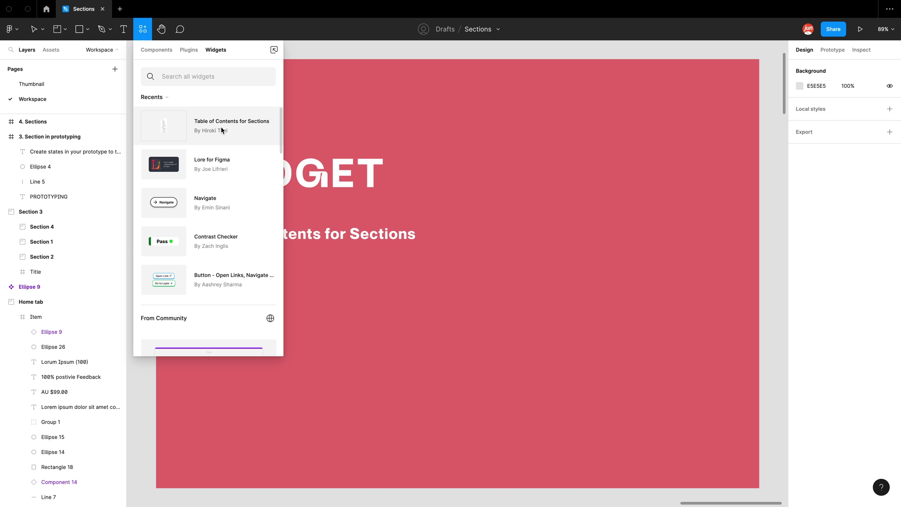
pyautogui.click(223, 130)
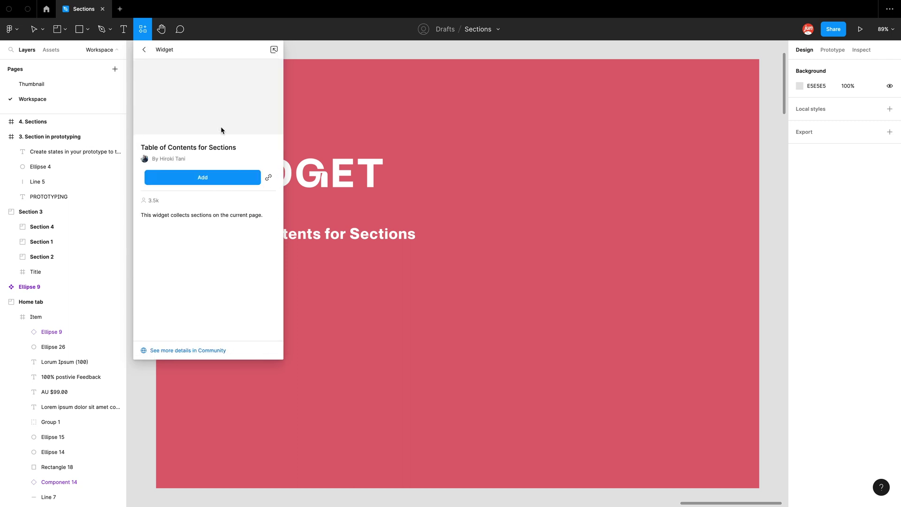
pyautogui.click(212, 177)
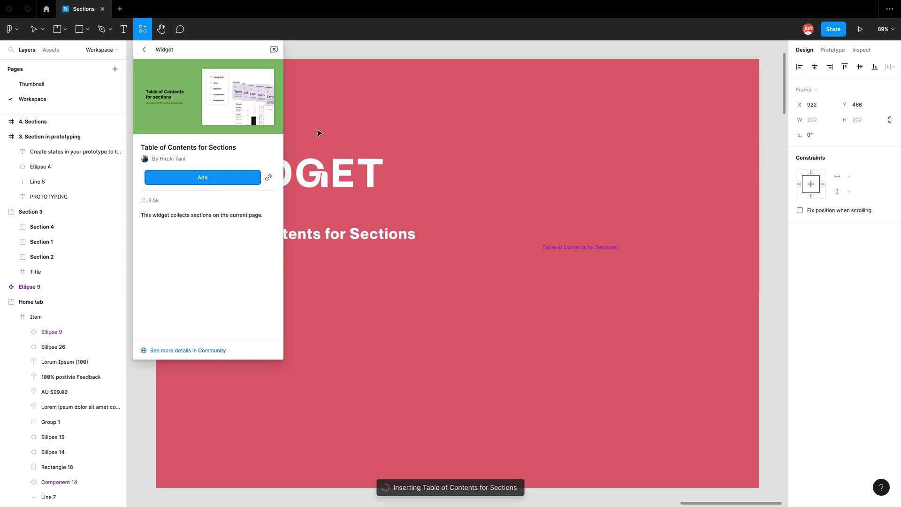
pyautogui.scroll(-3, 407, 307)
pyautogui.press('Escape')
pyautogui.scroll(-1, 407, 306)
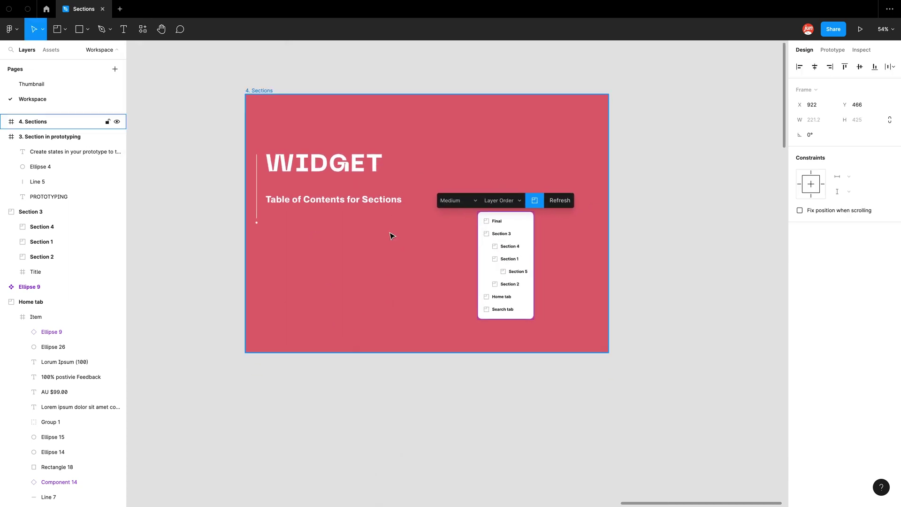
# Step: Move the table of contents widget out of the red slide to just below its lower-left corner, at about X 6120, Y 1082
pyautogui.moveTo(533, 230); pyautogui.dragTo(303, 386)
pyautogui.scroll(-1, 326, 334)
pyautogui.scroll(5, 298, 362)
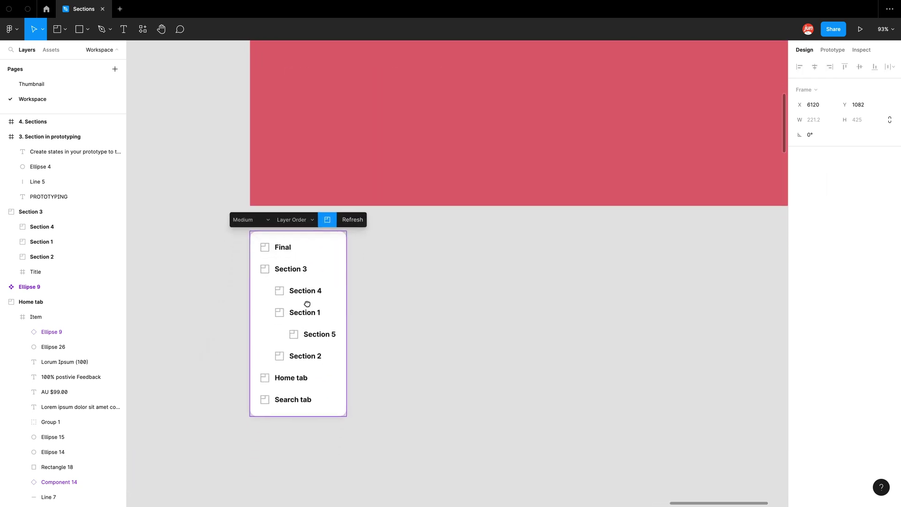
# Step: Check the sharing options with the table of contents widget selected, close them, and jump to the Final section from the widget
pyautogui.click(833, 29)
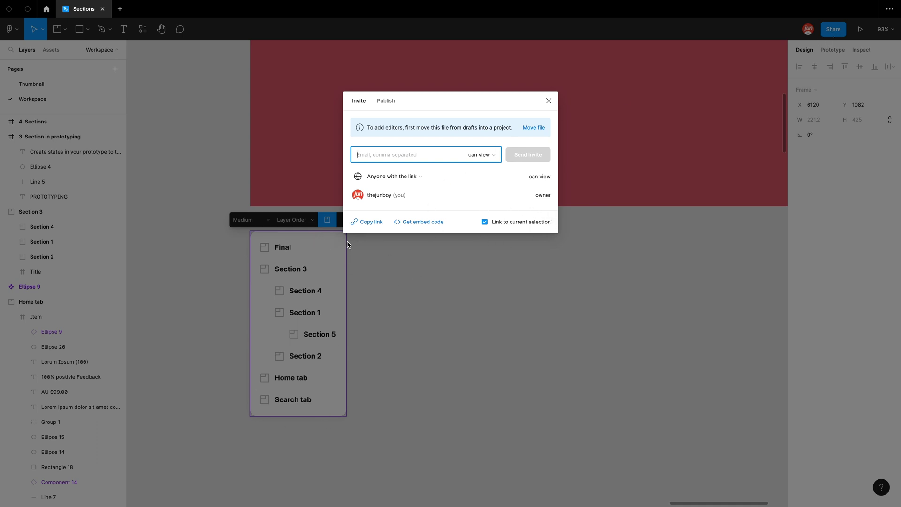
pyautogui.click(549, 101)
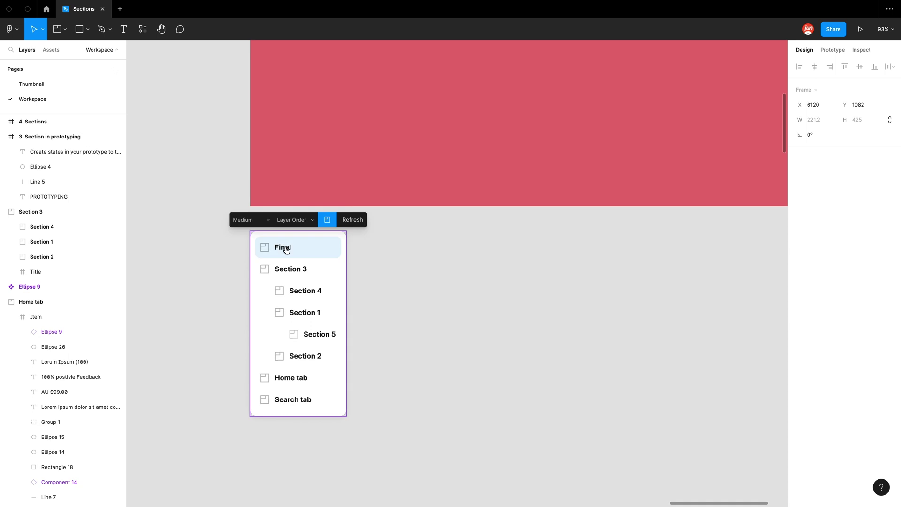
pyautogui.click(304, 251)
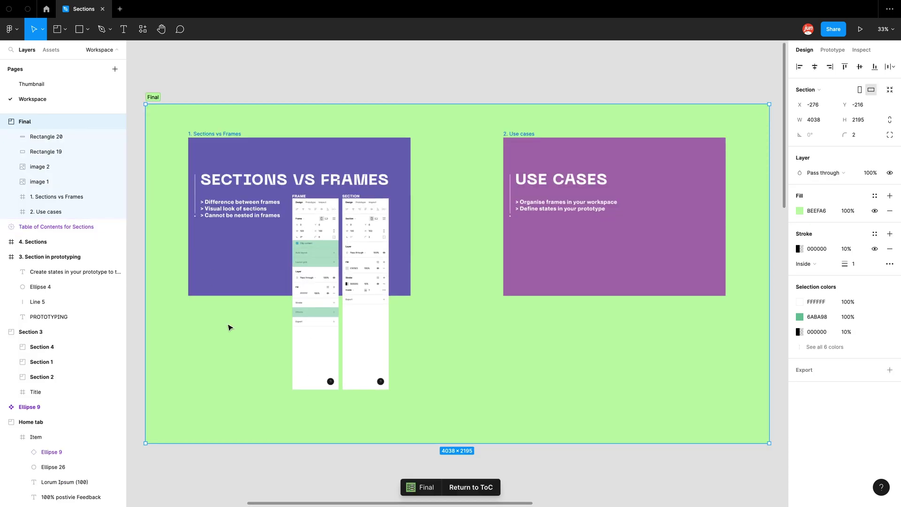
# Step: Return from the Final section to the table of contents widget and move its layer above Final in the layer order
pyautogui.click(472, 488)
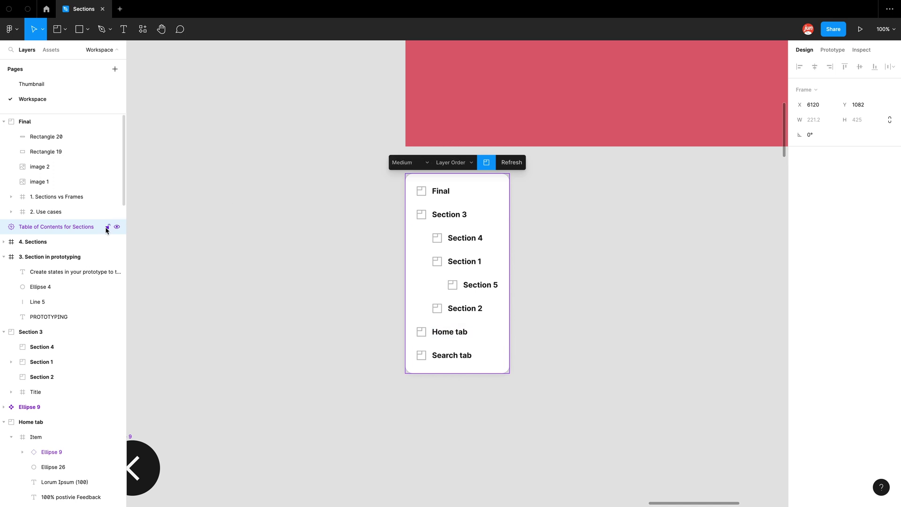
pyautogui.scroll(-15, 61, 206)
pyautogui.scroll(15, 61, 214)
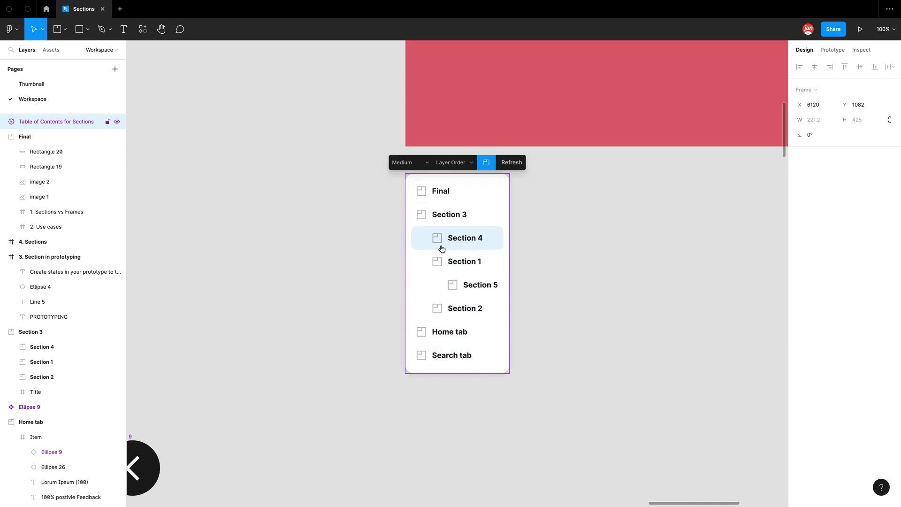
# Step: Jump to the Home tab section from the table of contents widget and return to the widget
pyautogui.click(460, 332)
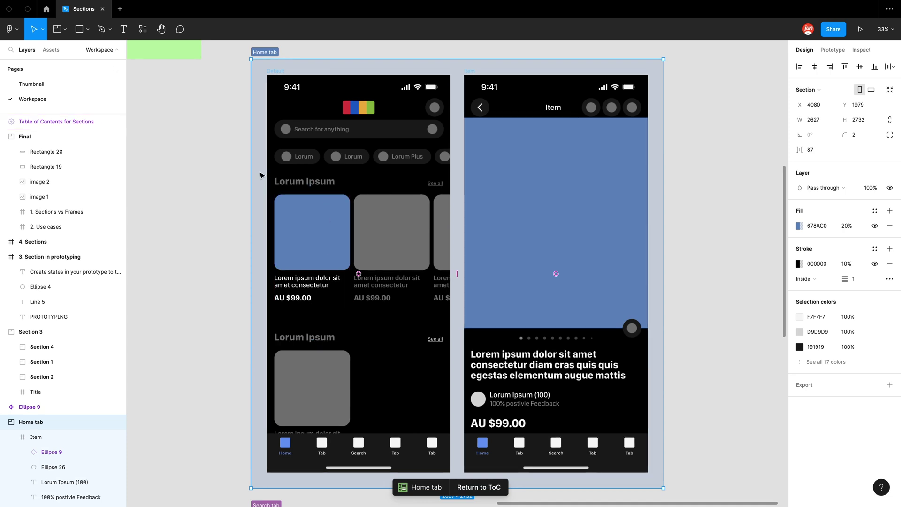
pyautogui.click(485, 492)
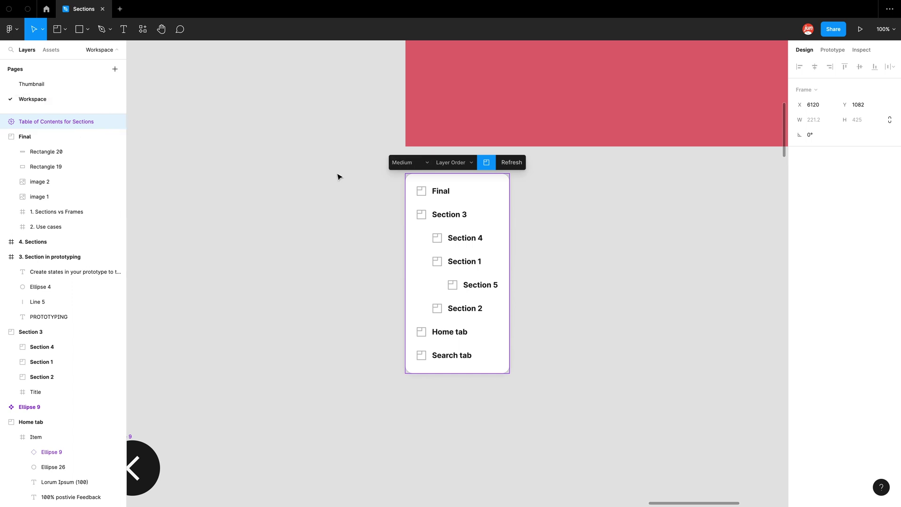
# Step: Try the table of contents widget's size and sorting options, keeping Medium and Layer Order, and refresh its section list
pyautogui.click(428, 164)
pyautogui.click(411, 173)
pyautogui.click(410, 162)
pyautogui.click(414, 151)
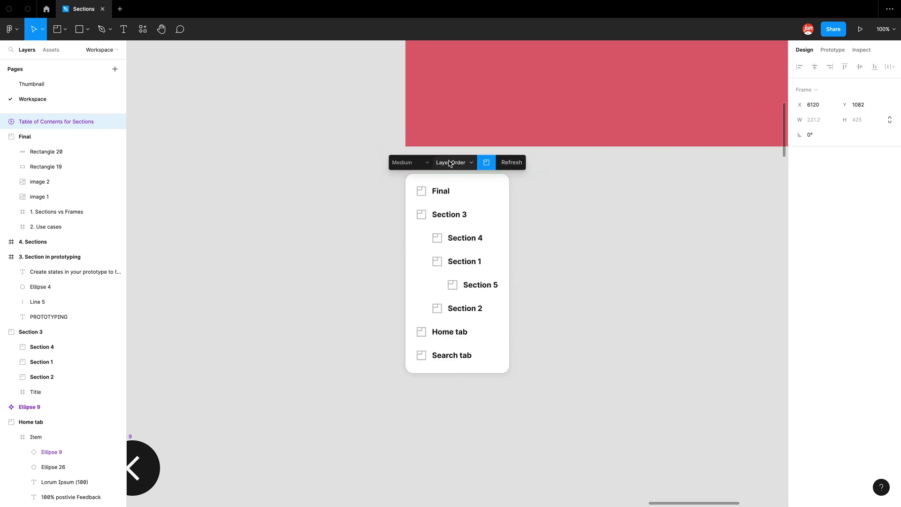
pyautogui.click(450, 163)
pyautogui.click(432, 162)
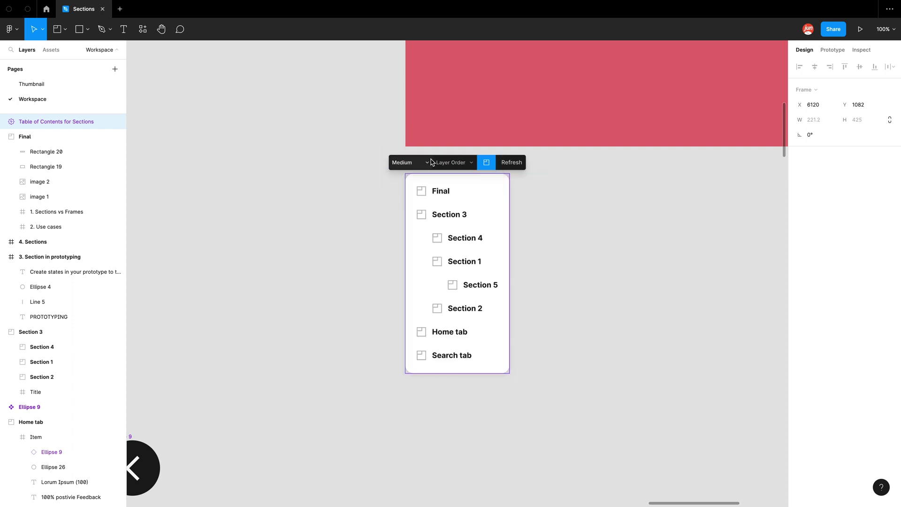
pyautogui.click(507, 164)
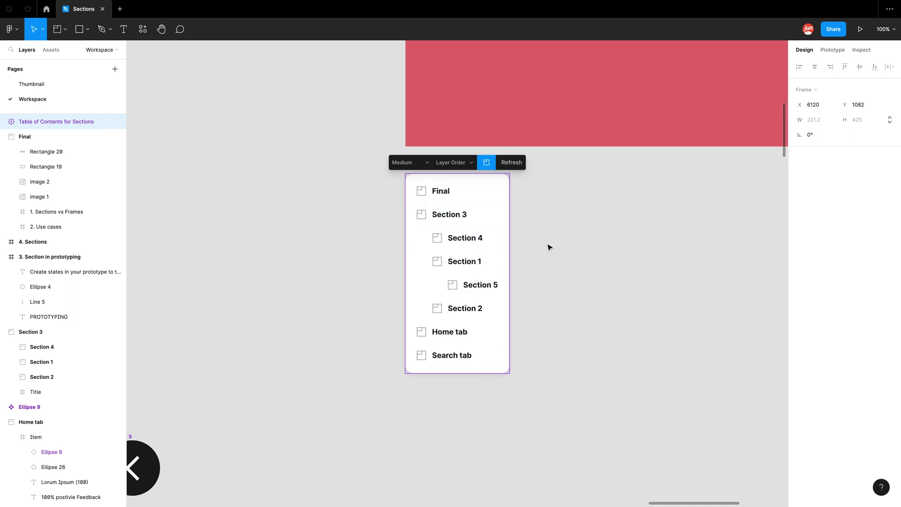